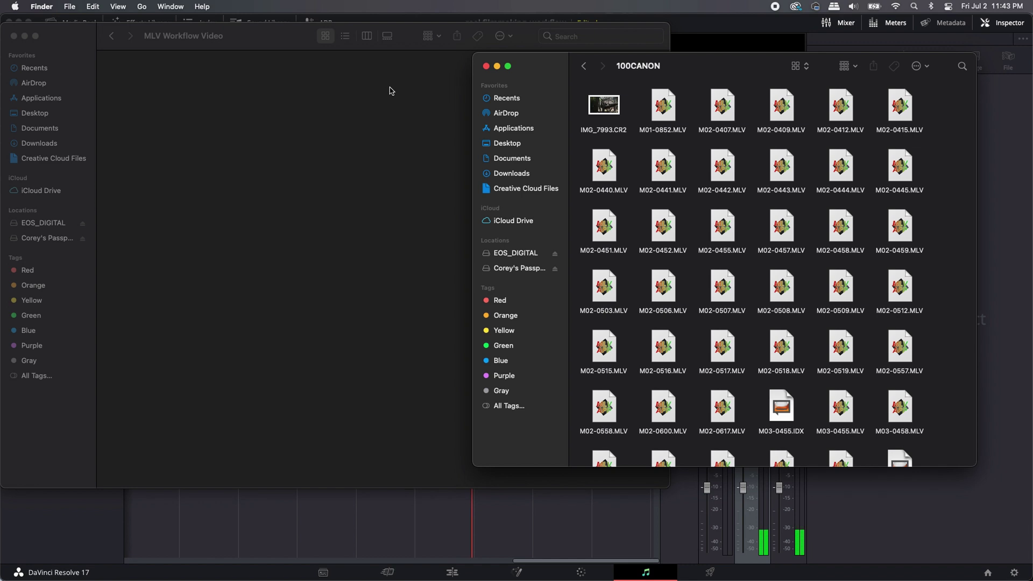
# Step: Bring the empty MLV Workflow Video Finder window in front of the 100CANON clip window
pyautogui.scroll(-5, 742, 300)
pyautogui.scroll(5, 718, 344)
pyautogui.click(325, 189)
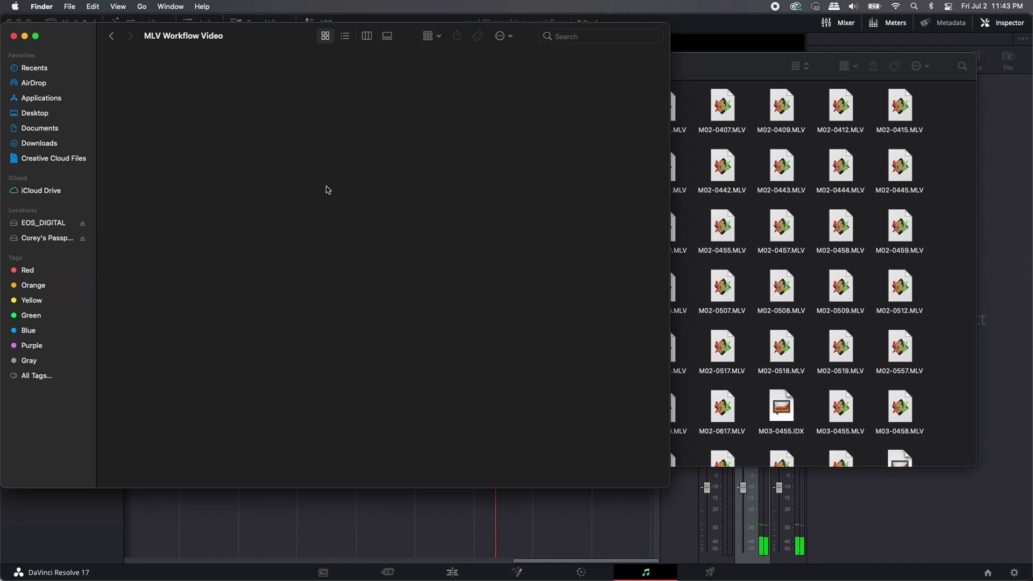
pyautogui.click(733, 64)
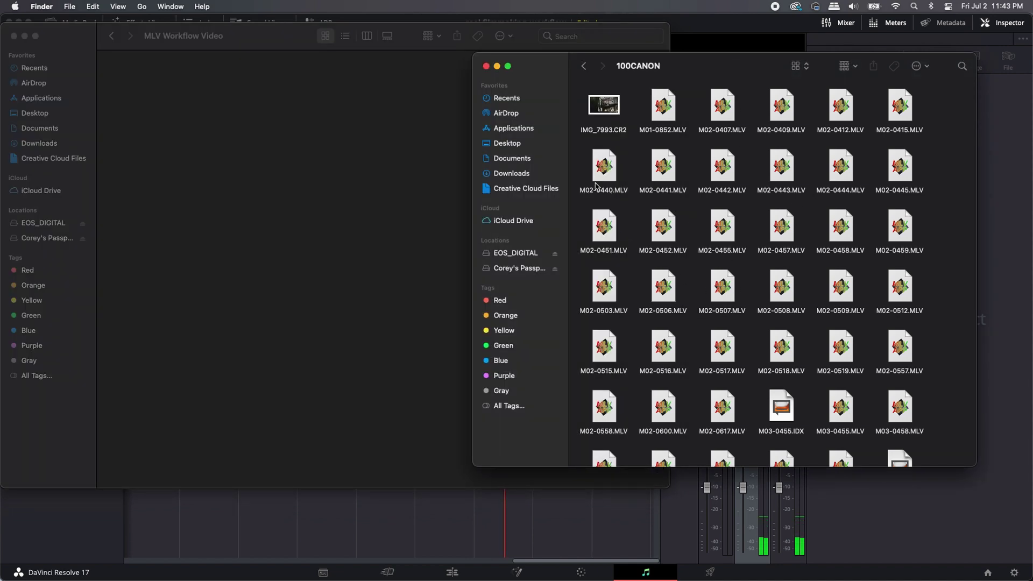
pyautogui.click(332, 118)
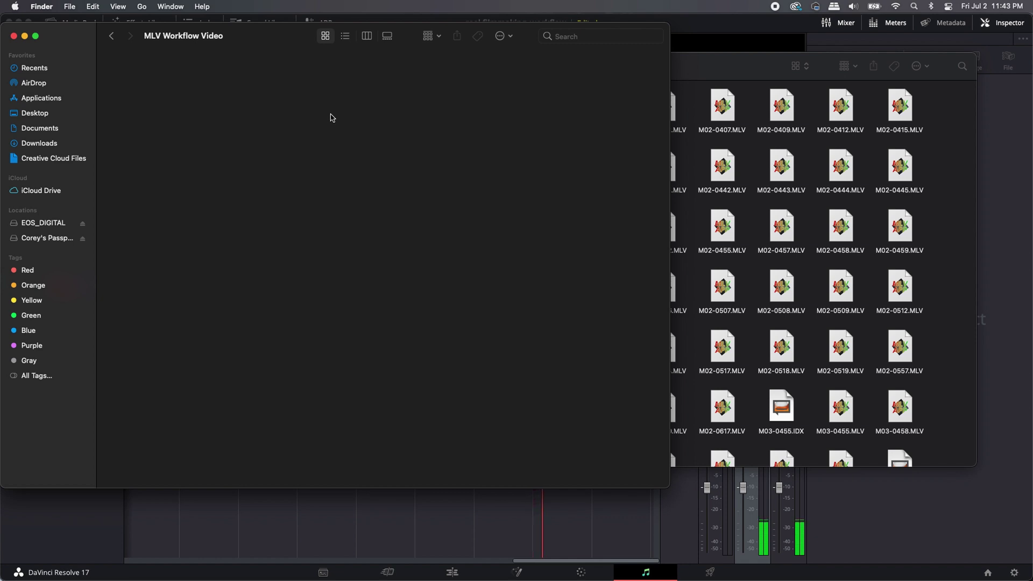
# Step: Create and open a folder named 'Example DNGs' in MLV Workflow Video, then launch MLV App
pyautogui.rightClick(285, 88)
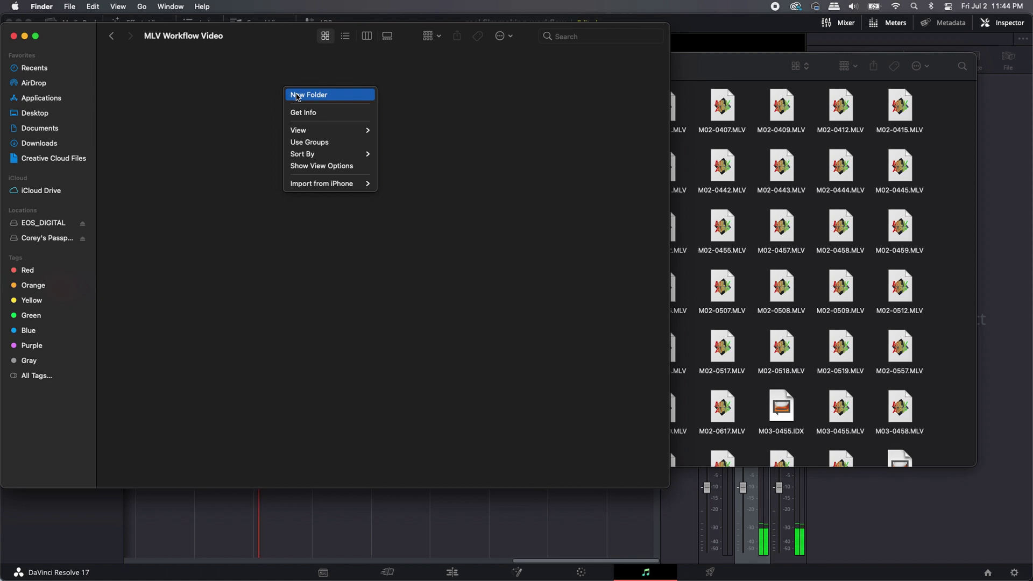
pyautogui.click(296, 95)
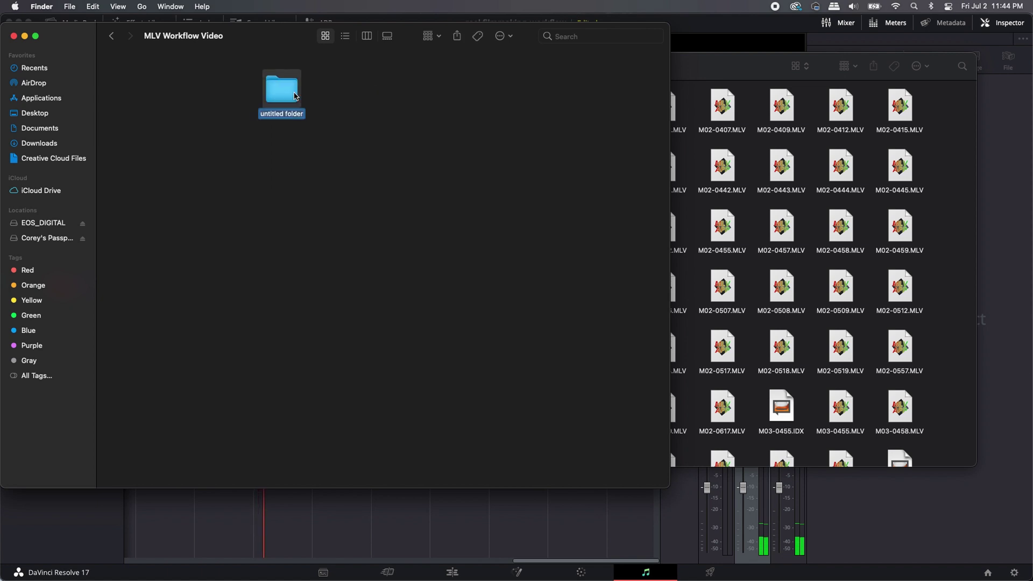
pyautogui.write('Example')
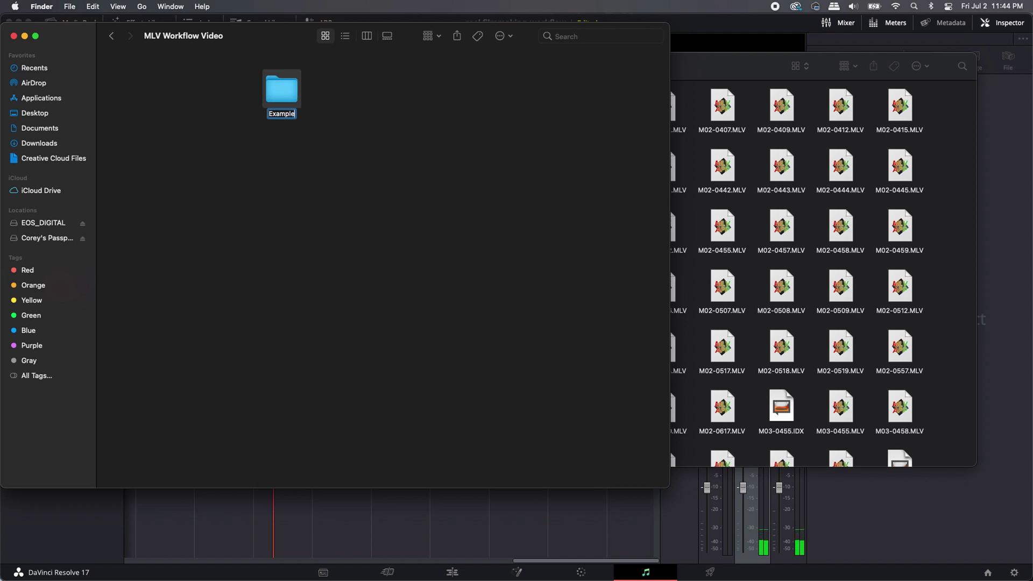
pyautogui.write(' DNGs')
pyautogui.press('Return')
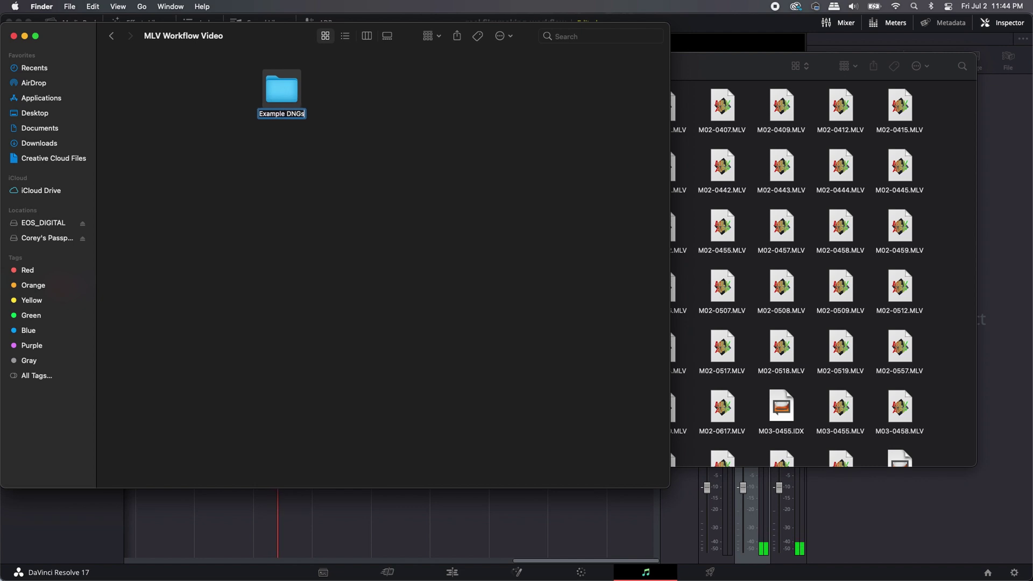
pyautogui.click(440, 112)
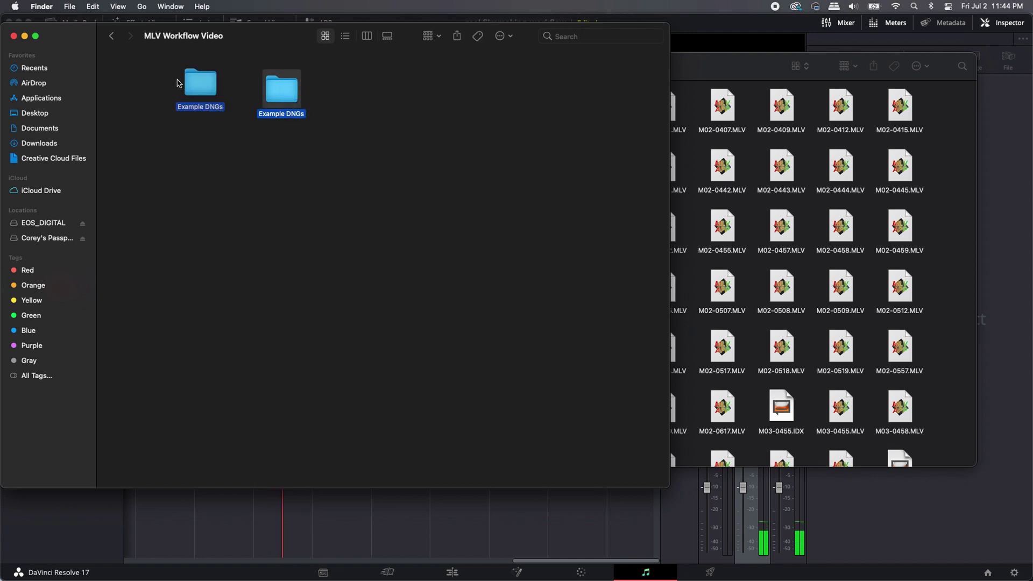
pyautogui.doubleClick(281, 88)
pyautogui.click(864, 559)
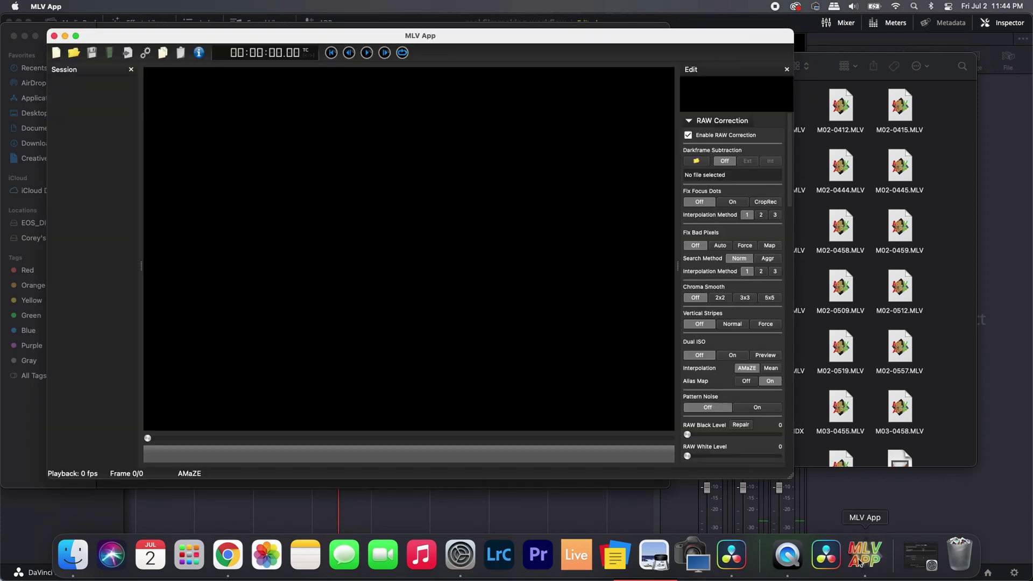
# Step: Nudge the MLV App window right, browse the Edit panel, and show the File menu
pyautogui.moveTo(441, 69); pyautogui.dragTo(473, 66)
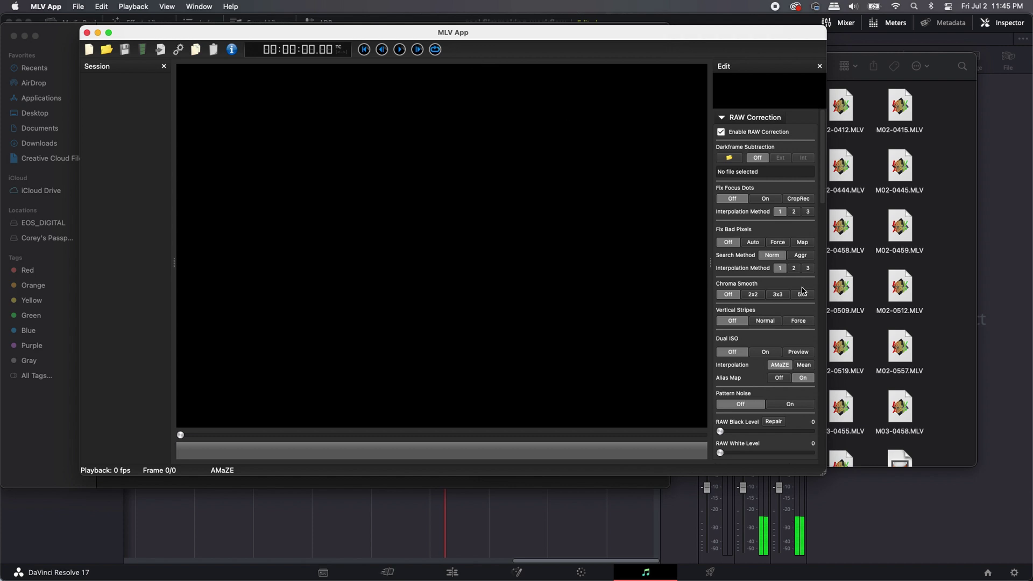
pyautogui.scroll(-15, 775, 303)
pyautogui.scroll(-15, 776, 303)
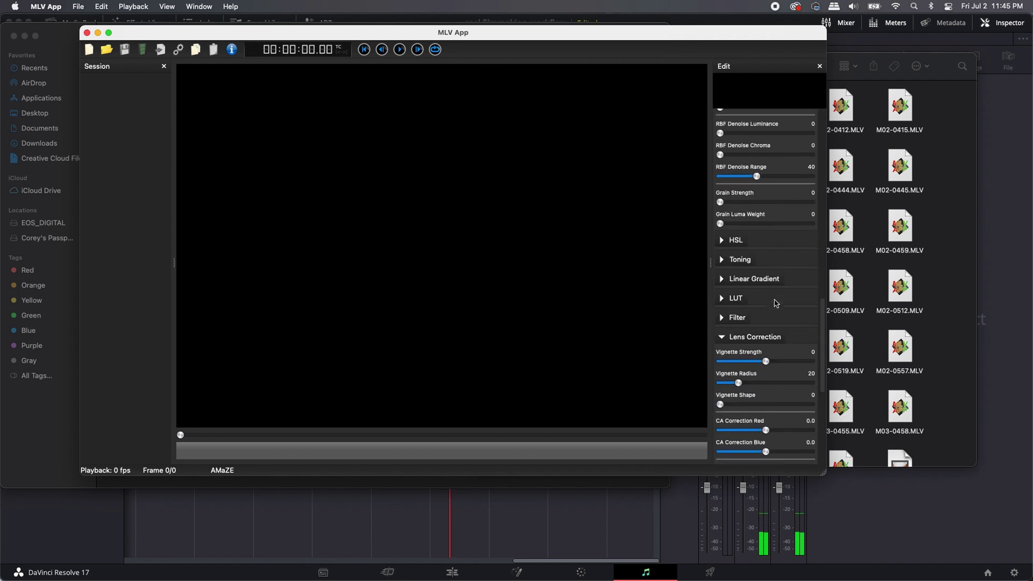
pyautogui.scroll(20, 776, 303)
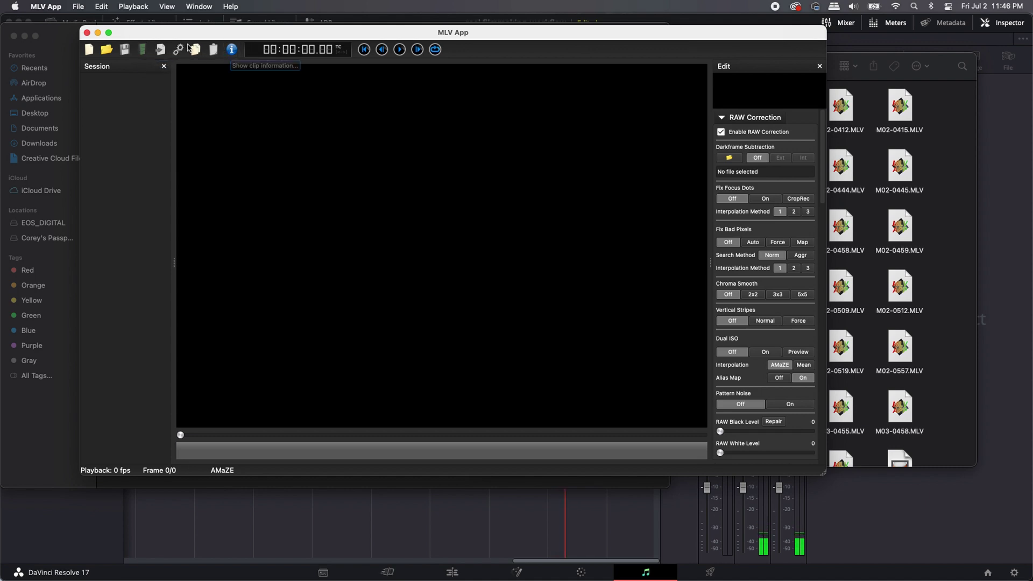
pyautogui.click(78, 7)
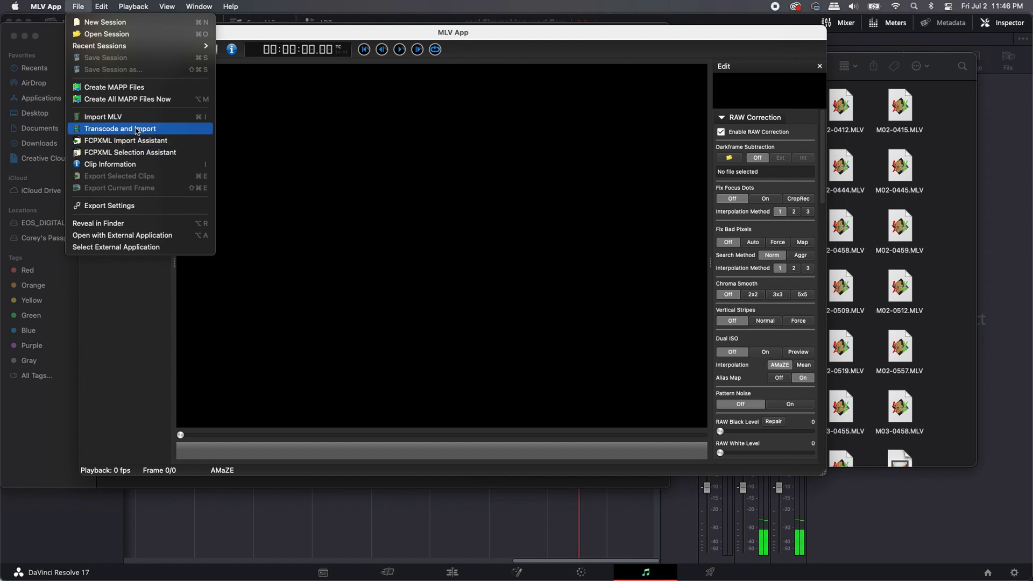
# Step: Import every MLV clip from the 100CANON folder into the MLV App session
pyautogui.click(186, 118)
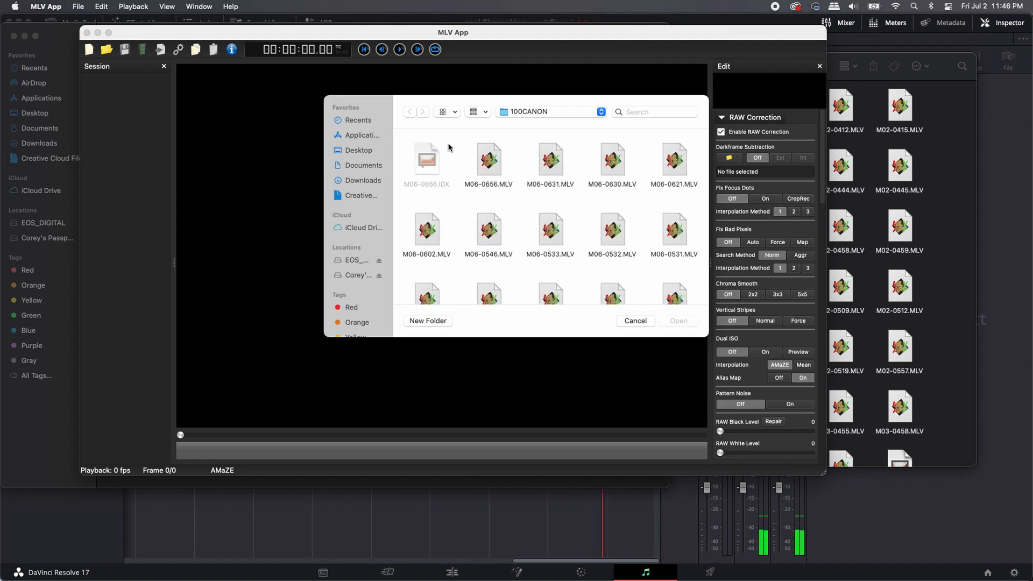
pyautogui.moveTo(410, 136); pyautogui.dragTo(706, 371)
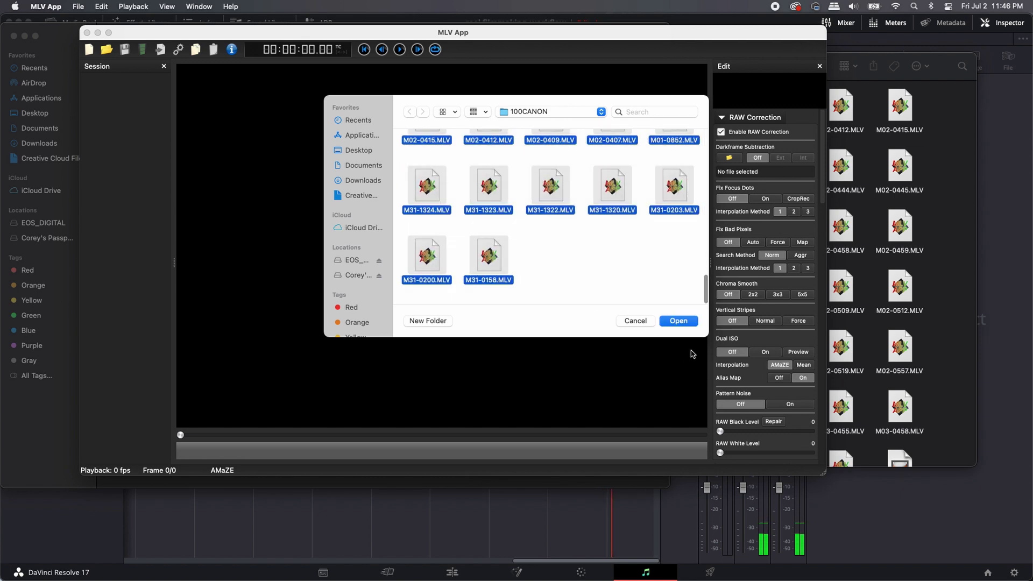
pyautogui.click(678, 321)
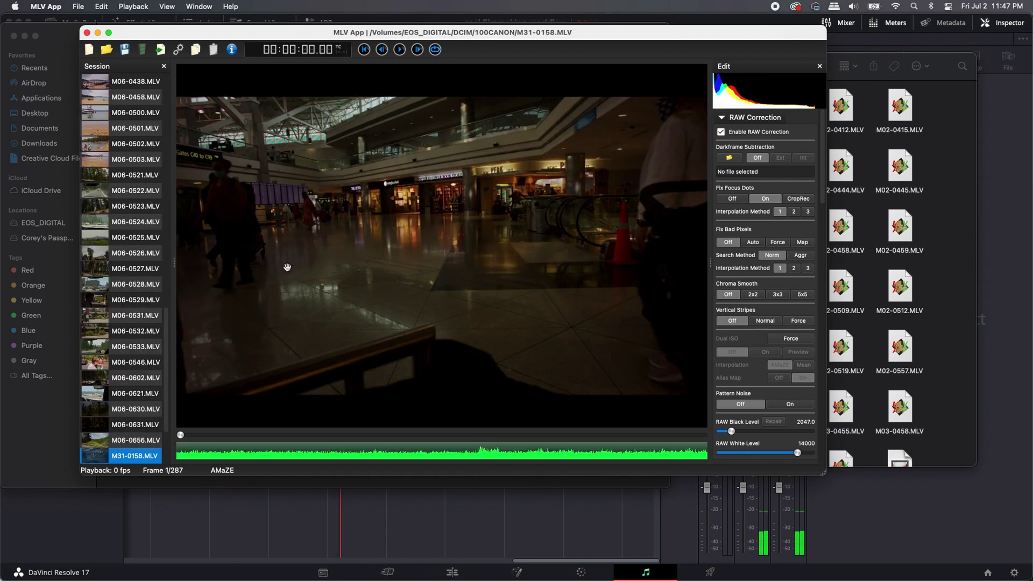
pyautogui.scroll(5, 167, 331)
pyautogui.scroll(5, 135, 242)
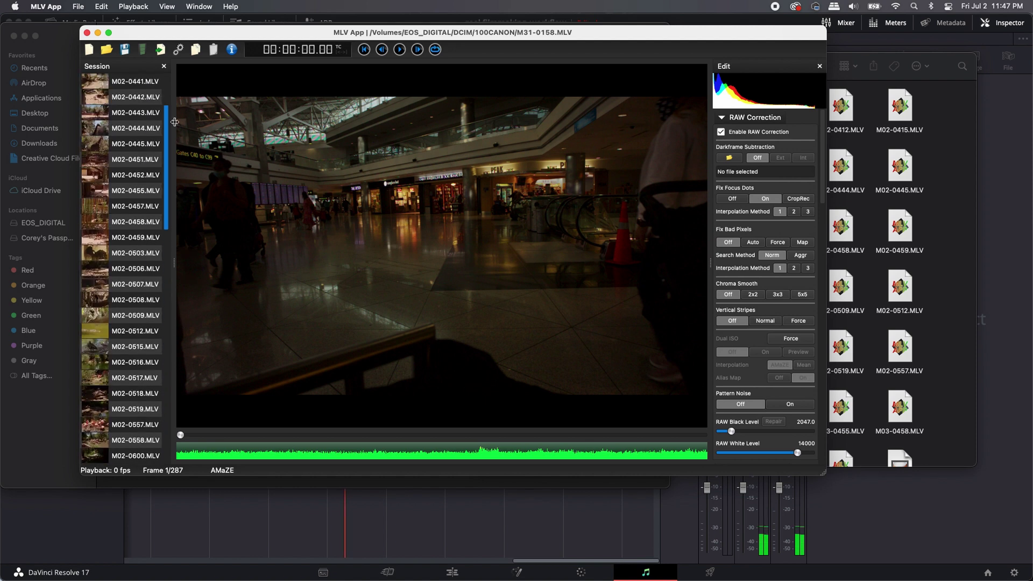
pyautogui.scroll(-15, 166, 364)
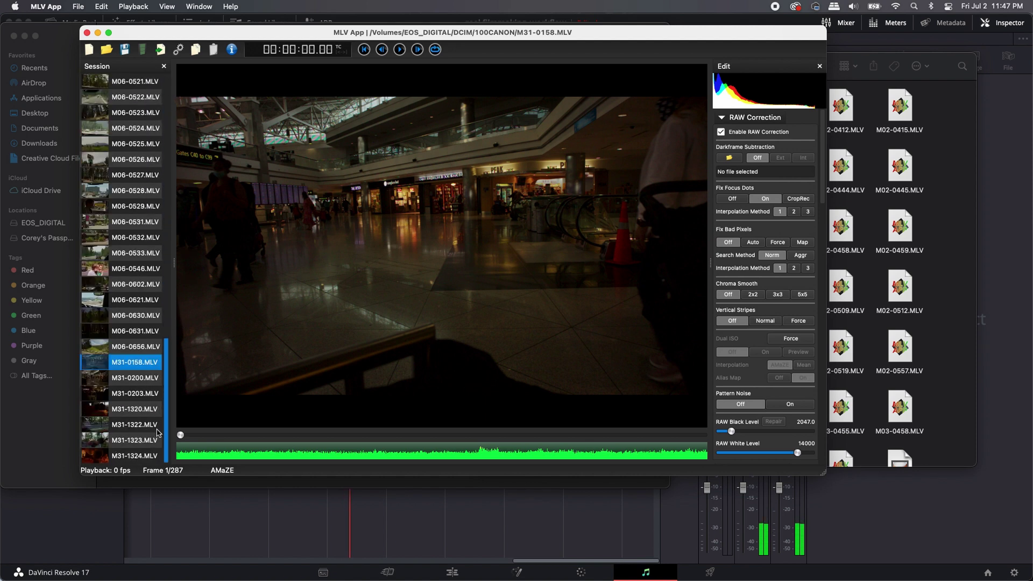
pyautogui.scroll(15, 165, 364)
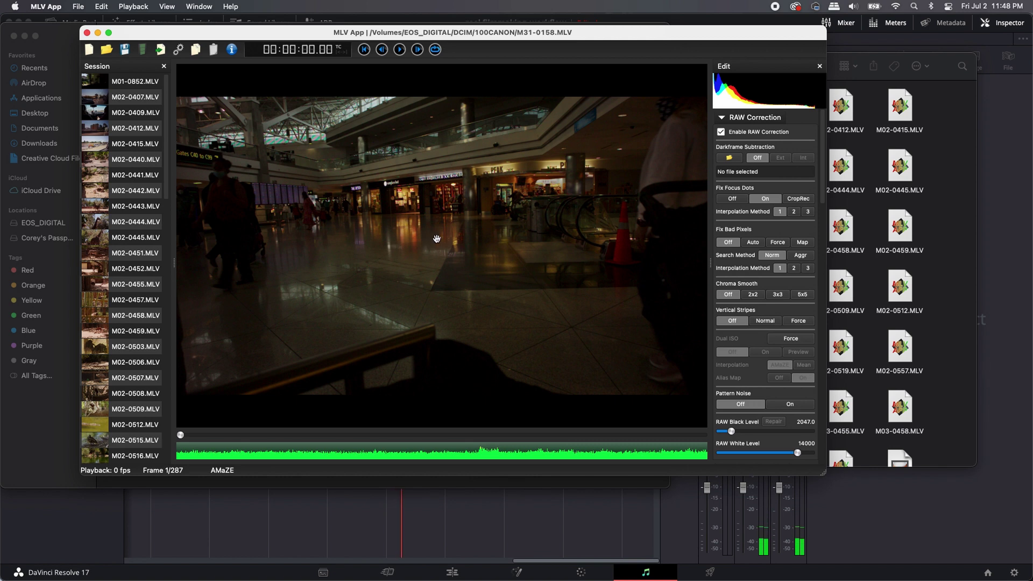
# Step: Load giraffe clip M02-0443.MLV, scrub to about frame 162 and play it back briefly
pyautogui.scroll(-1, 97, 174)
pyautogui.click(97, 175)
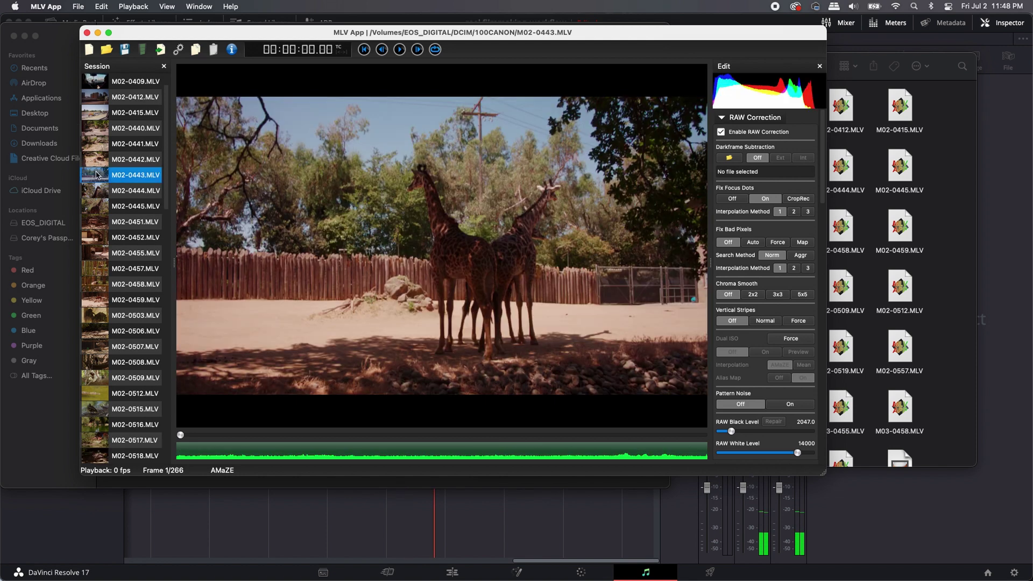
pyautogui.moveTo(181, 435)
pyautogui.mouseDown()
pyautogui.moveTo(511, 438)
pyautogui.moveTo(181, 435)
pyautogui.mouseUp()
pyautogui.press('space')
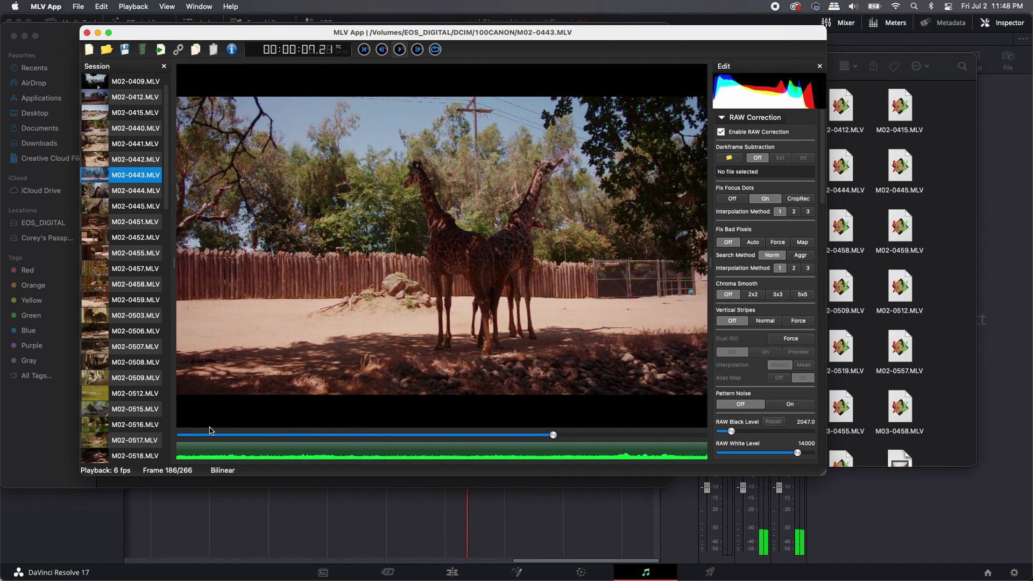
pyautogui.press('space')
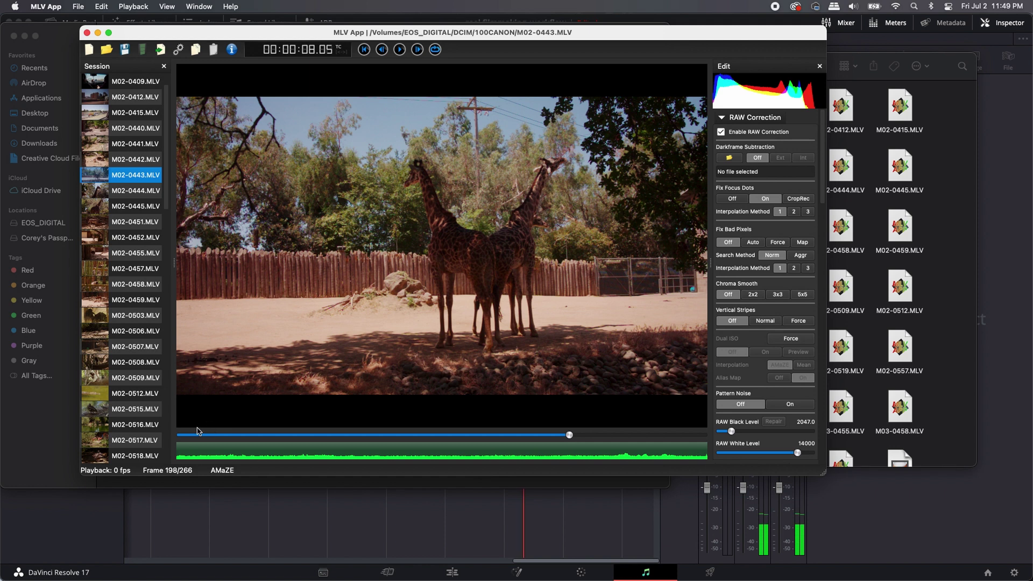
# Step: Jump to frame 177 and show Clip Information: Canon EOS M, 1736 x 976, 23.98 fps
pyautogui.click(193, 435)
pyautogui.moveTo(823, 176)
pyautogui.mouseDown()
pyautogui.moveTo(825, 280)
pyautogui.moveTo(822, 167)
pyautogui.mouseUp()
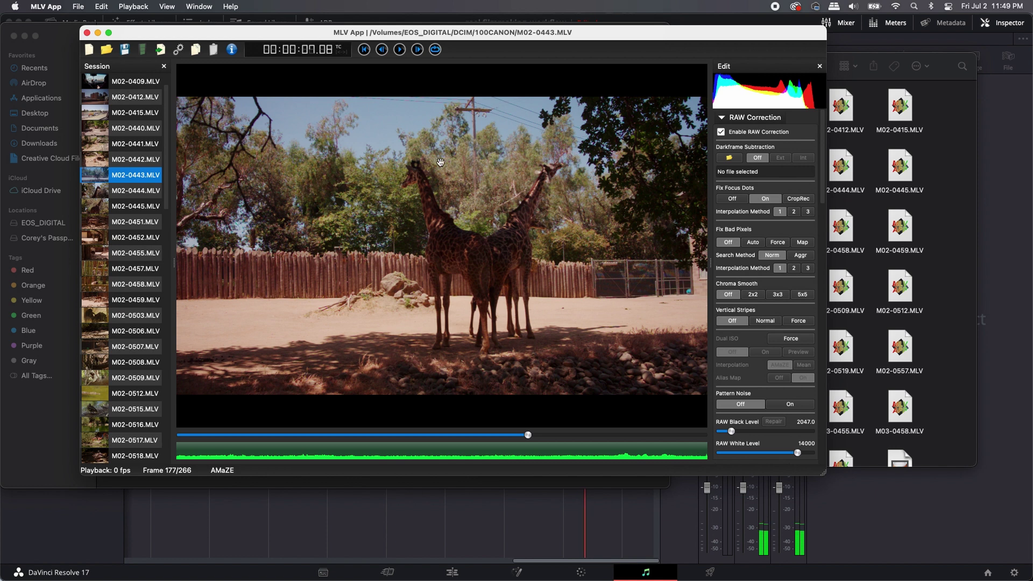
pyautogui.scroll(-5, 825, 202)
pyautogui.moveTo(824, 201); pyautogui.dragTo(812, 358)
pyautogui.scroll(20, 811, 358)
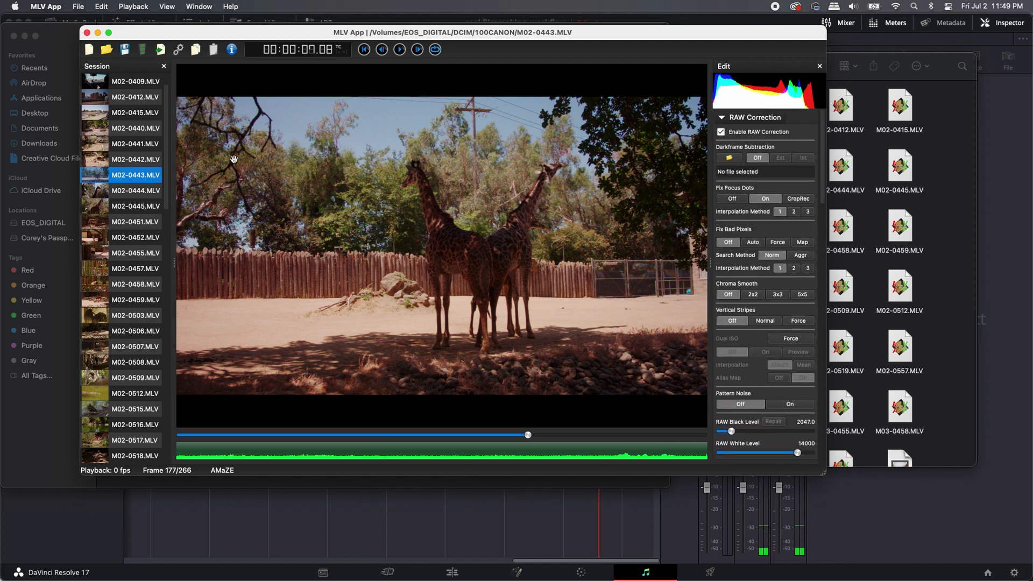
pyautogui.click(232, 50)
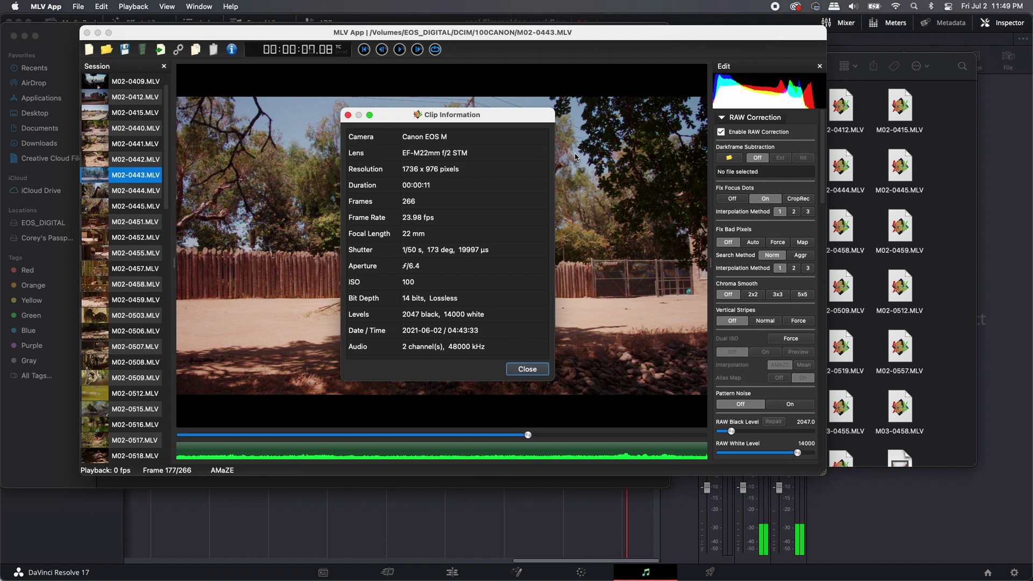
# Step: Compare clip details of M02-0444, M02-0445 and M02-0443, then close the details window
pyautogui.moveTo(450, 119); pyautogui.dragTo(445, 95)
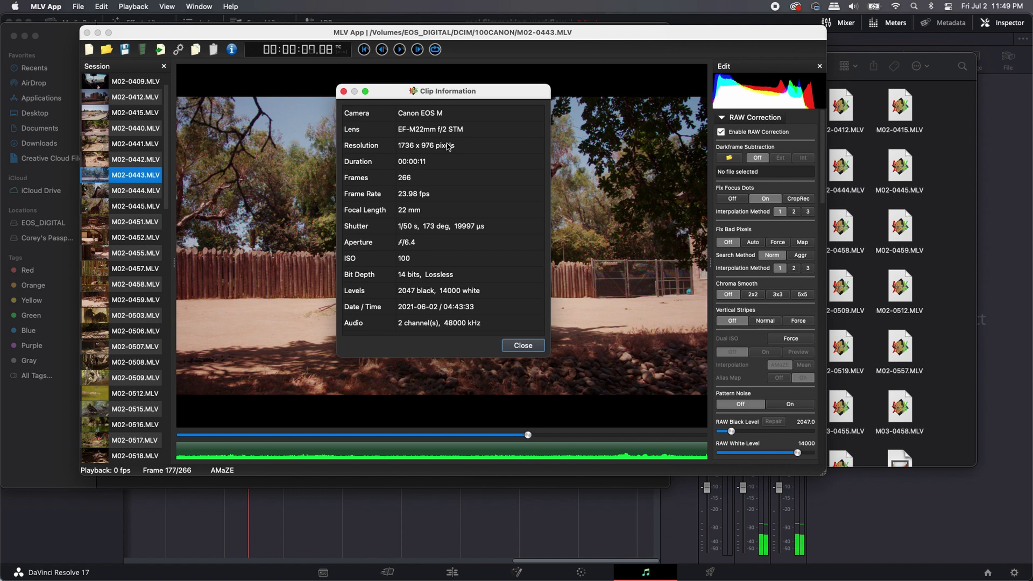
pyautogui.click(92, 193)
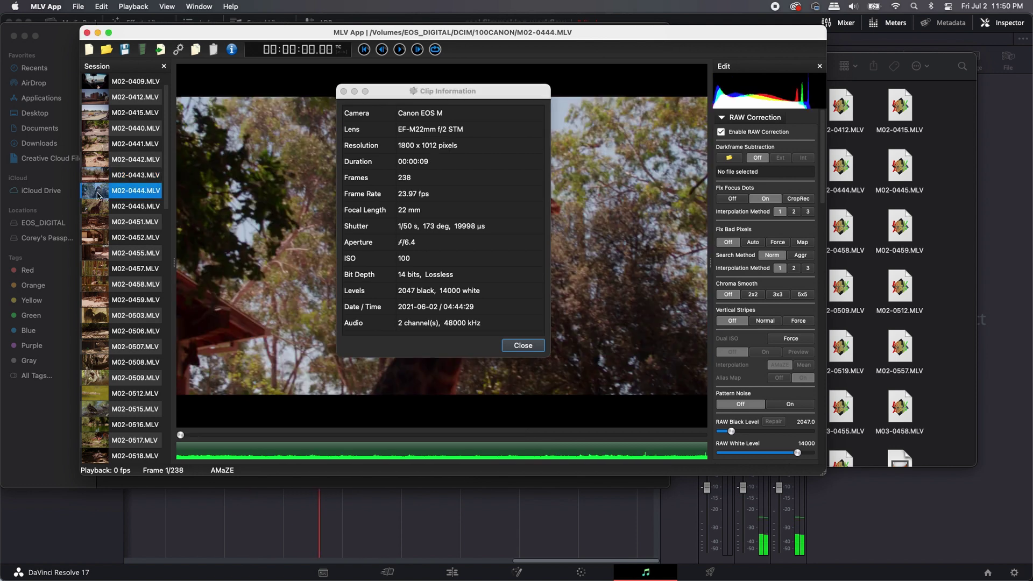
pyautogui.click(99, 206)
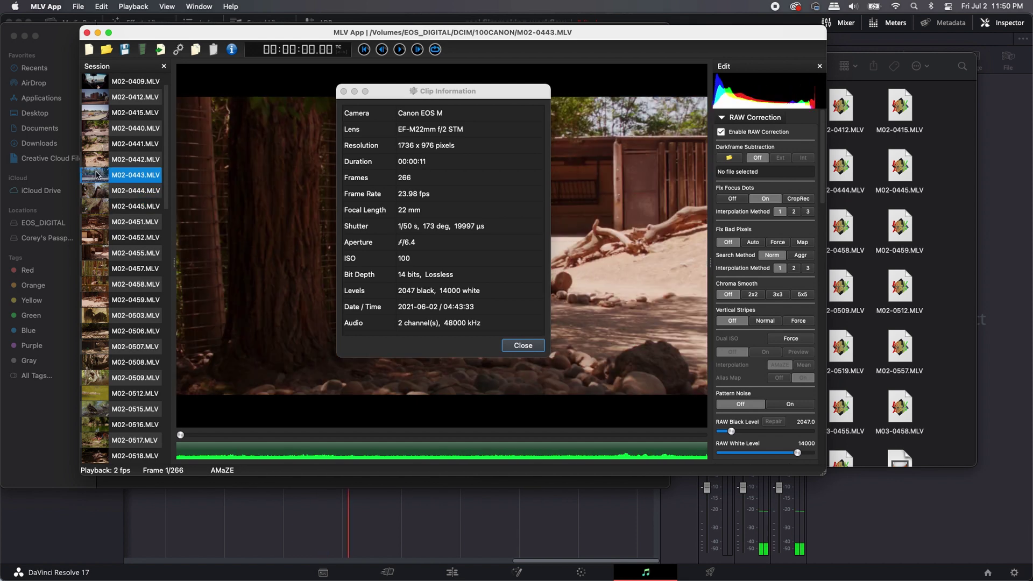
pyautogui.click(121, 181)
pyautogui.click(341, 95)
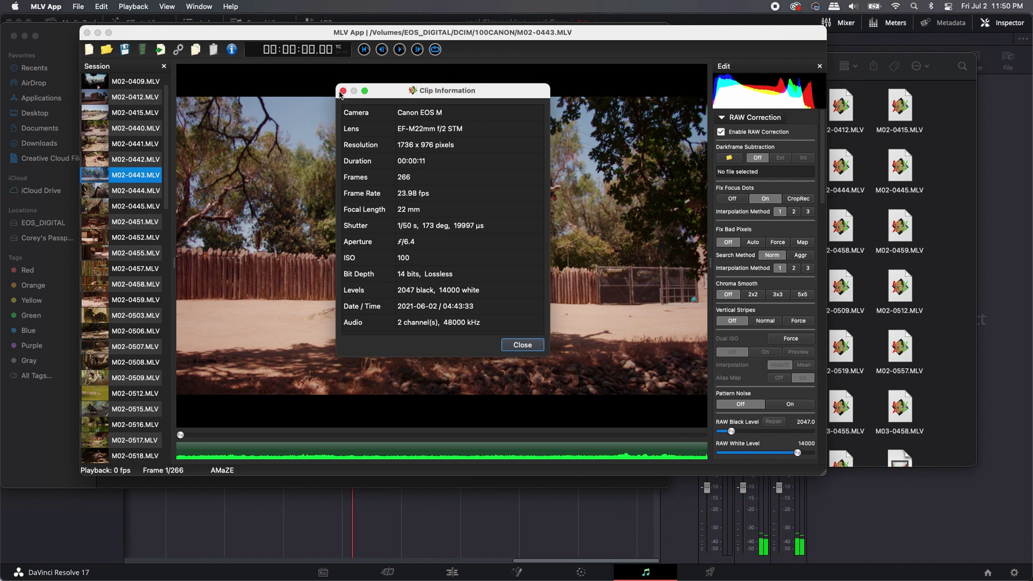
pyautogui.click(343, 91)
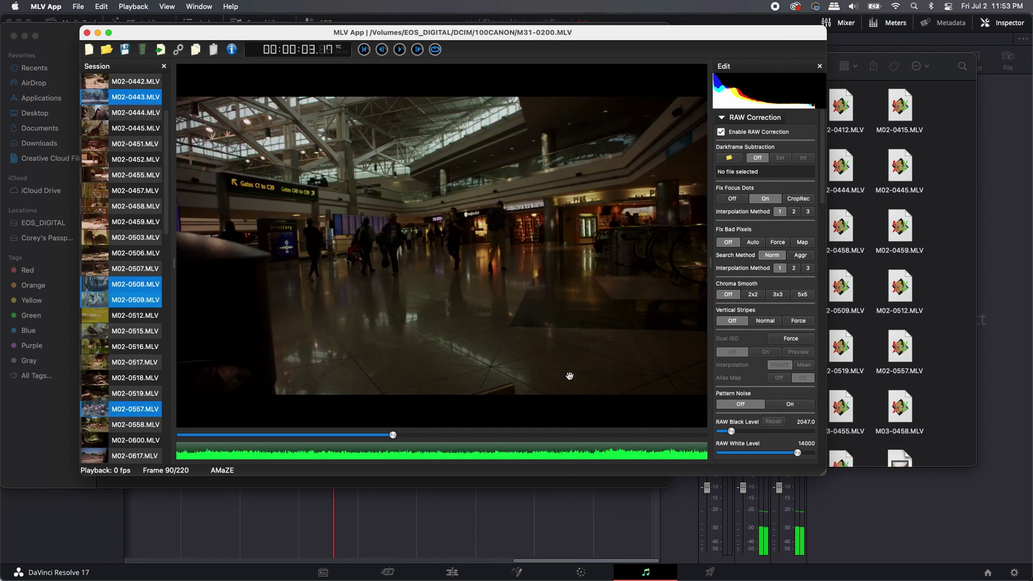
pyautogui.scroll(-5, 168, 226)
pyautogui.scroll(7, 164, 258)
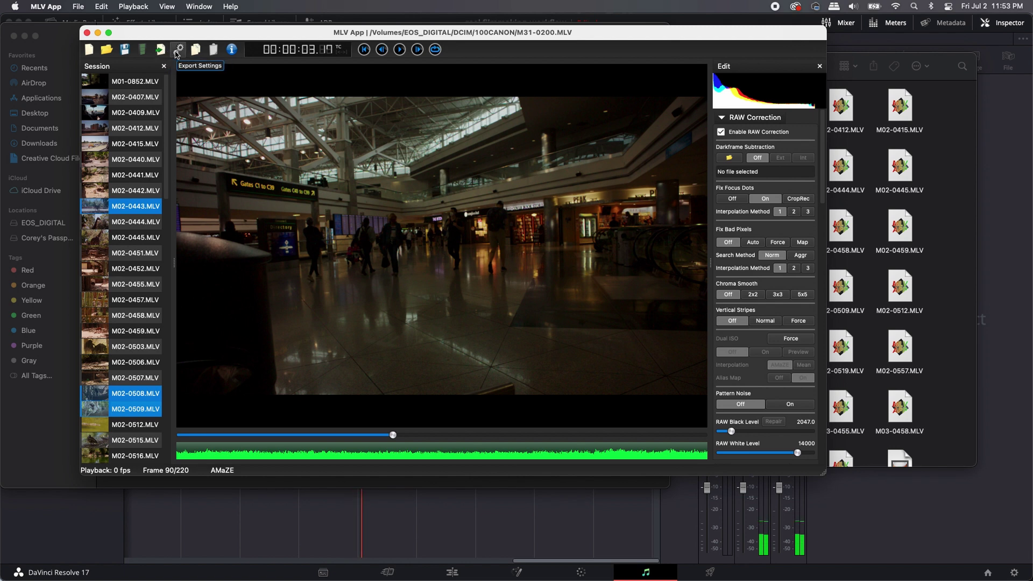
# Step: Keep CinemaDNG Uncompressed as the export codec and close Export Settings
pyautogui.click(177, 52)
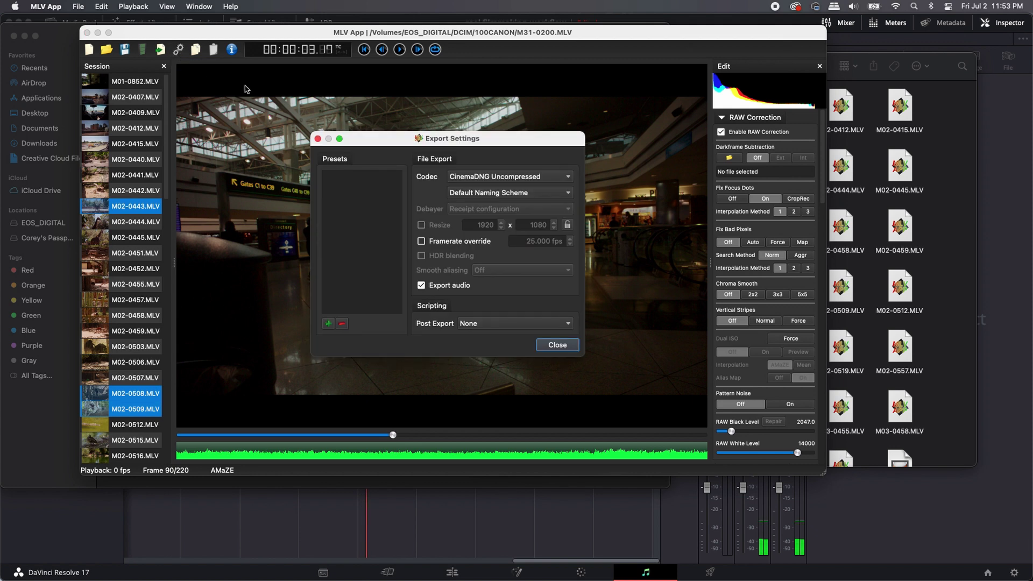
pyautogui.click(530, 181)
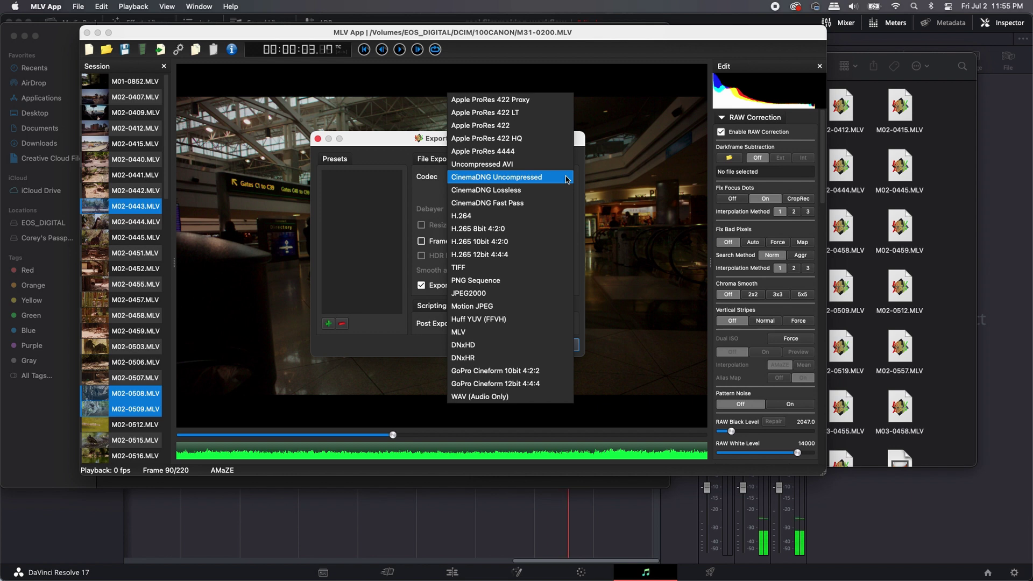
pyautogui.click(554, 181)
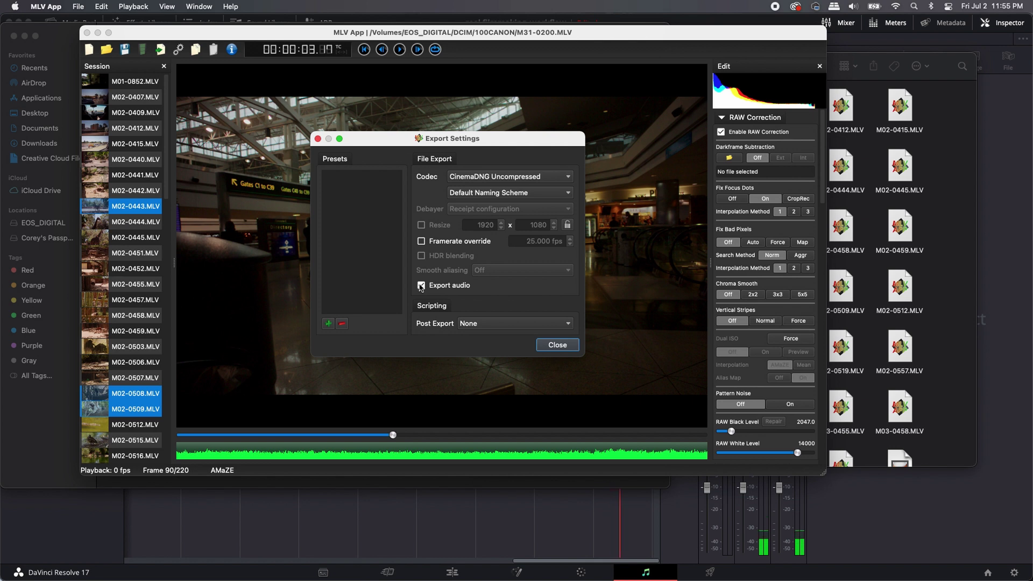
pyautogui.click(557, 346)
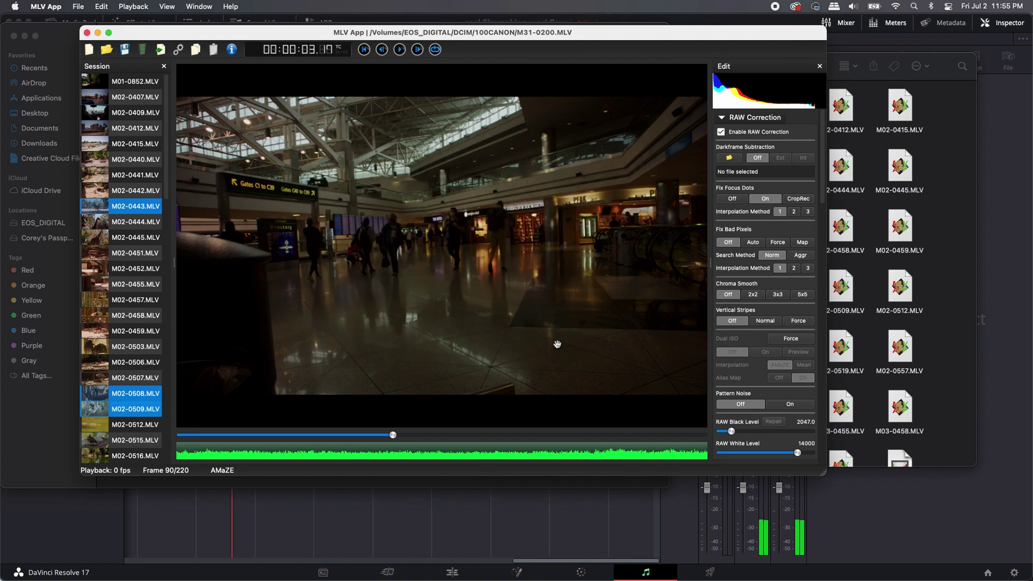
# Step: Export the clips as CinemaDNG to Passport > Reel Filmmaking_s4 > MLV Workflow Video > Example DNGs
pyautogui.click(159, 49)
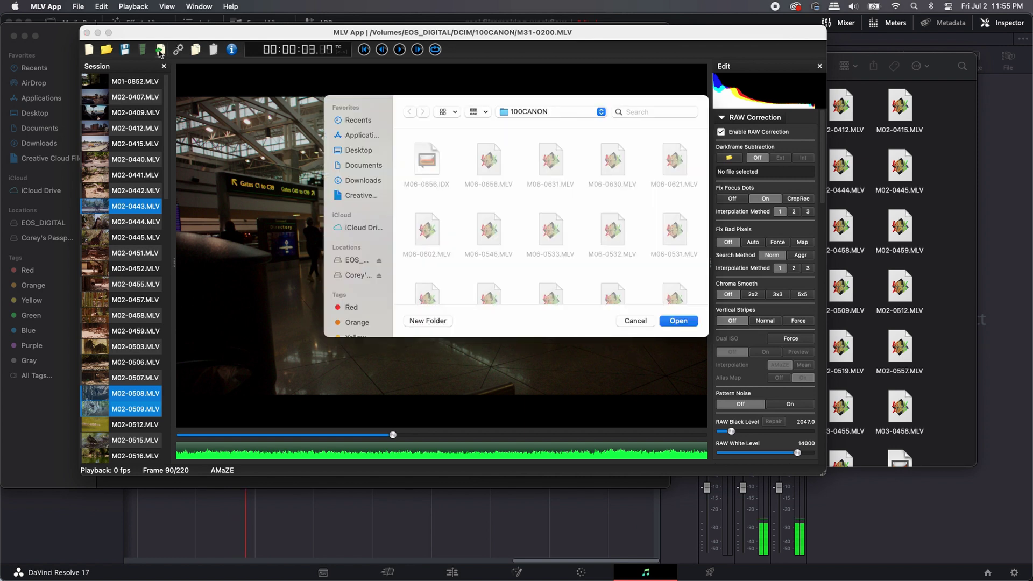
pyautogui.click(355, 277)
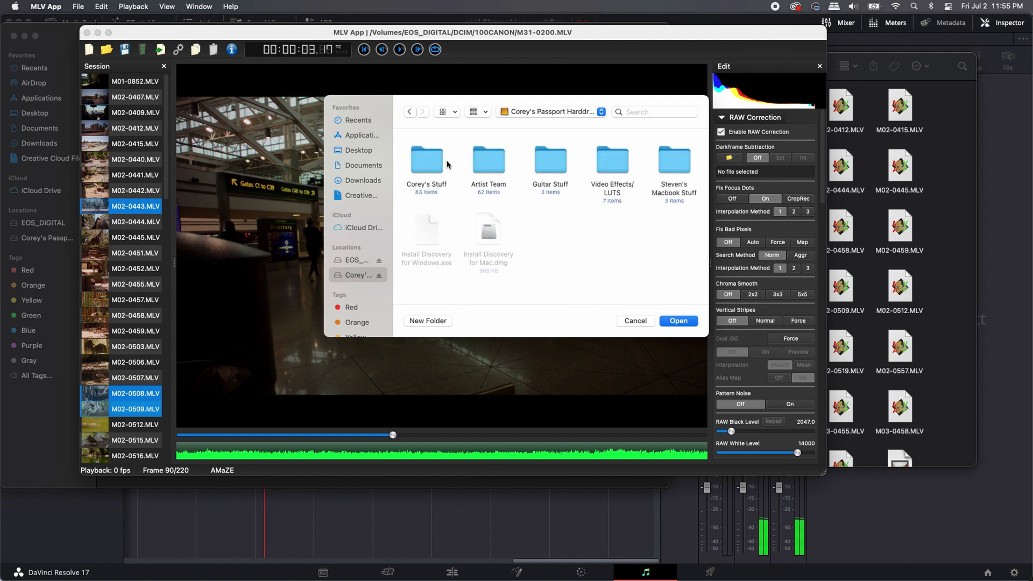
pyautogui.click(439, 164)
pyautogui.doubleClick(438, 165)
pyautogui.doubleClick(486, 162)
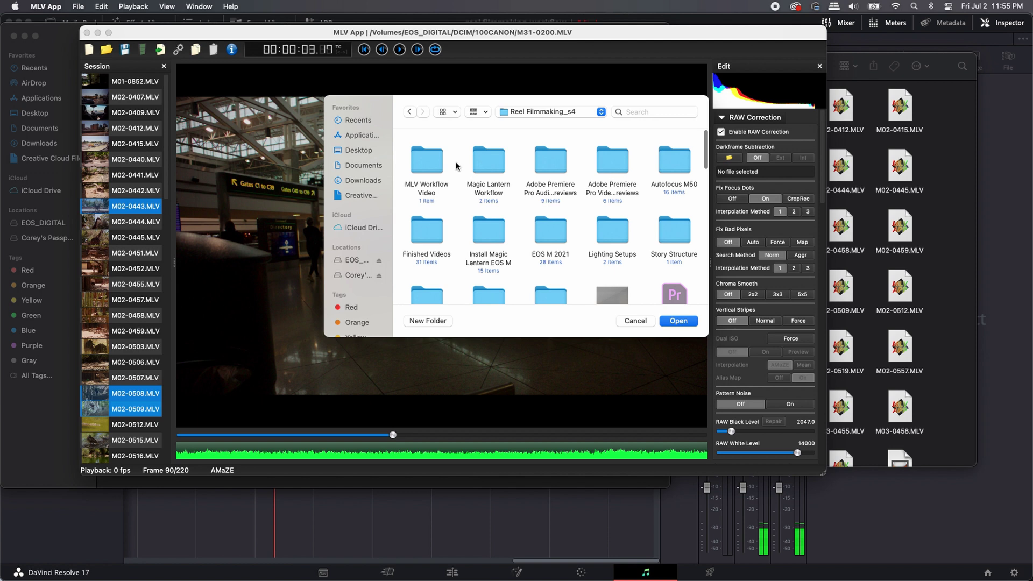
pyautogui.doubleClick(431, 167)
pyautogui.doubleClick(431, 167)
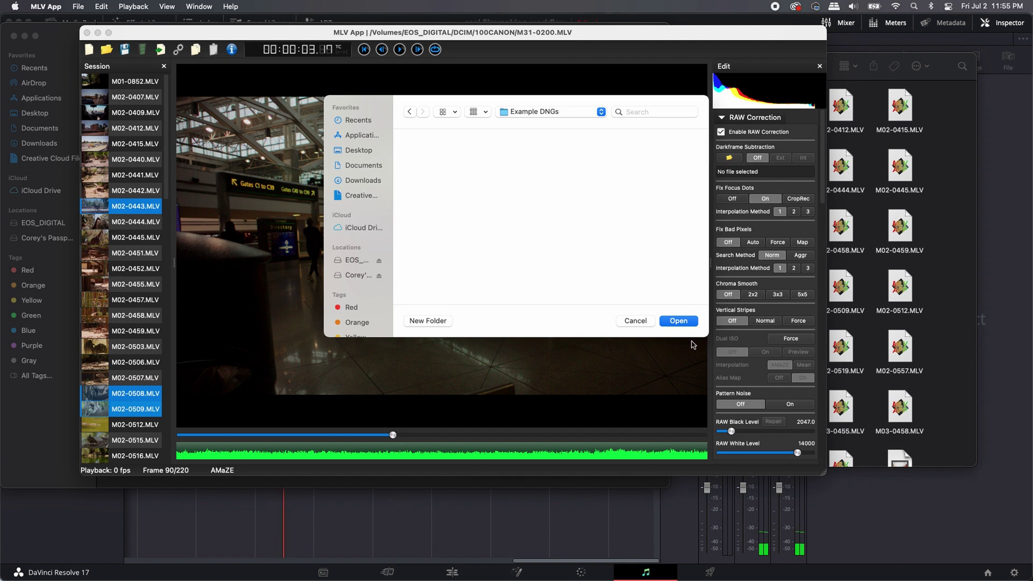
pyautogui.click(678, 320)
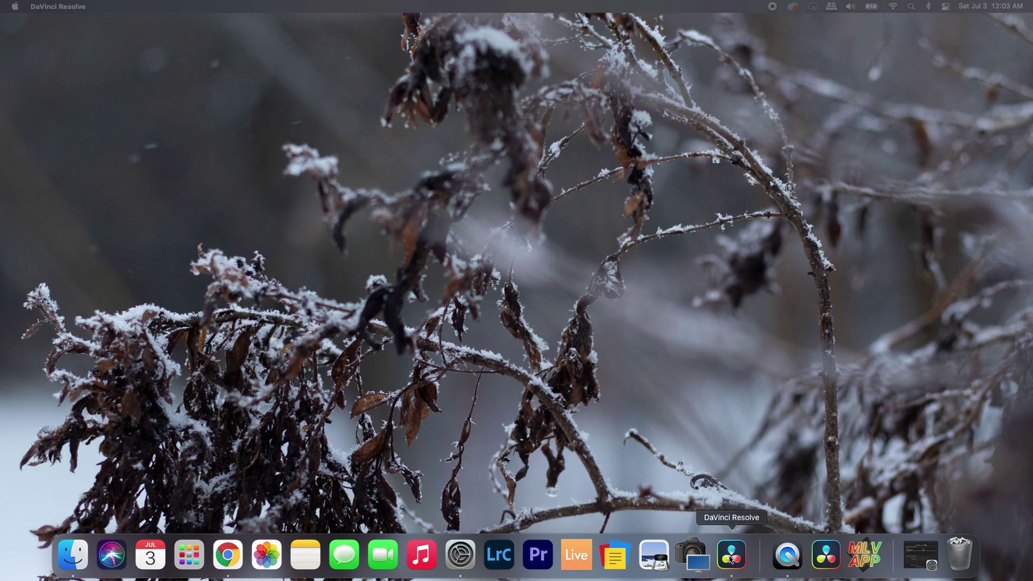
# Step: Launch DaVinci Resolve, start a new project and clear its default name
pyautogui.click(731, 557)
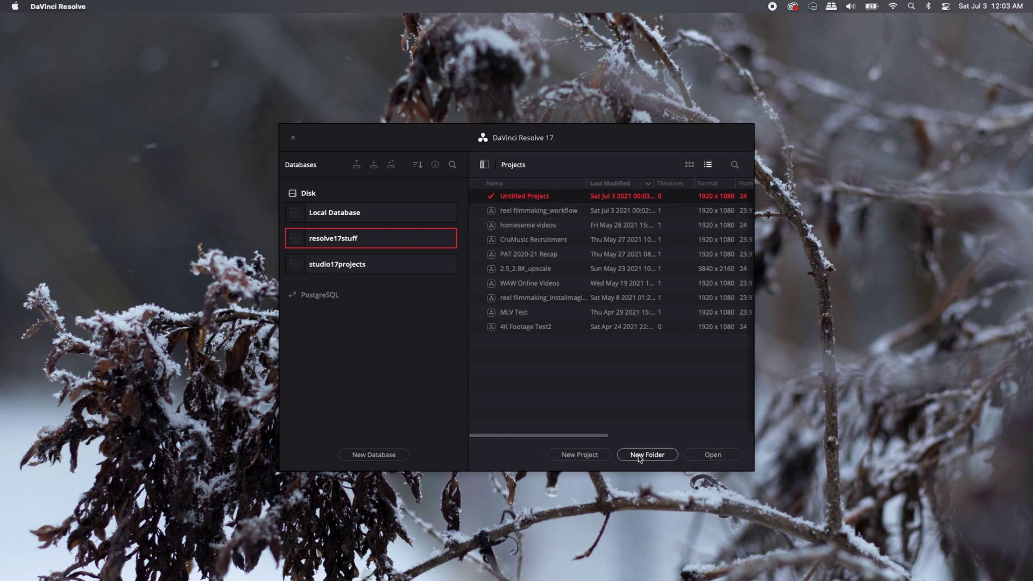
pyautogui.click(587, 456)
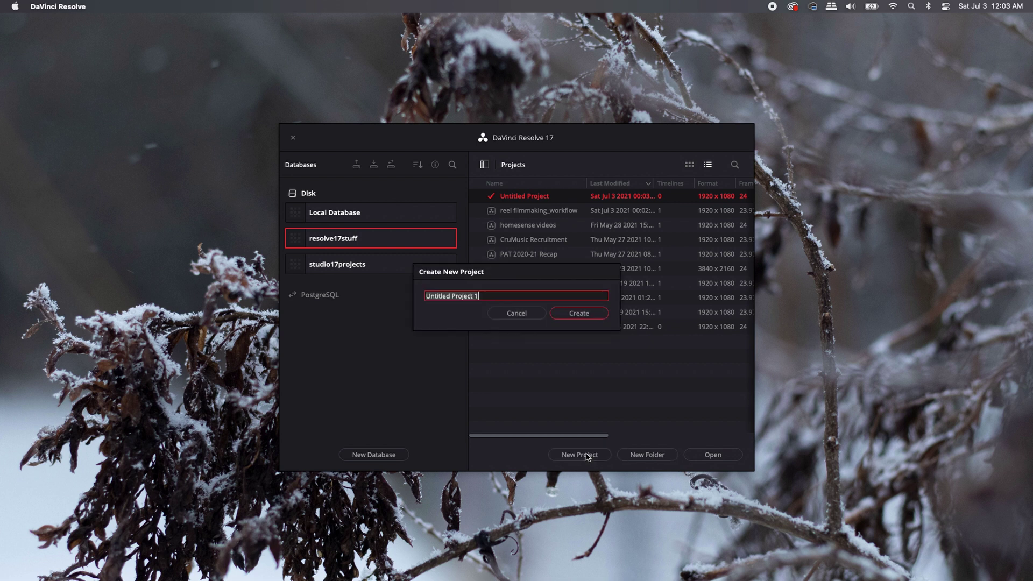
pyautogui.press('BackSpace')
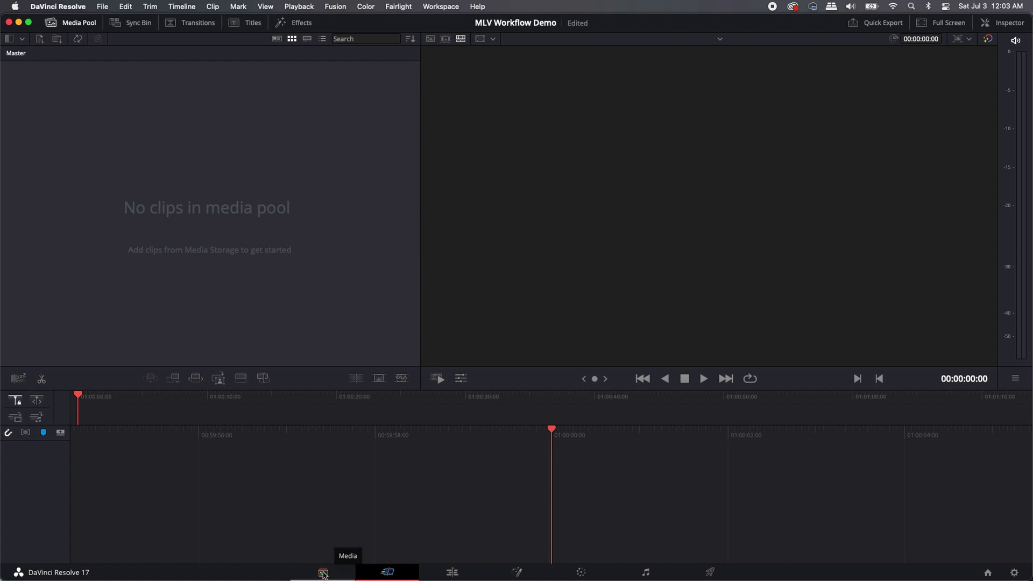
# Step: Visit the Media, Cut, Edit, Fusion, Color, Fairlight and Deliver pages, ending back on Media
pyautogui.click(323, 574)
pyautogui.click(383, 573)
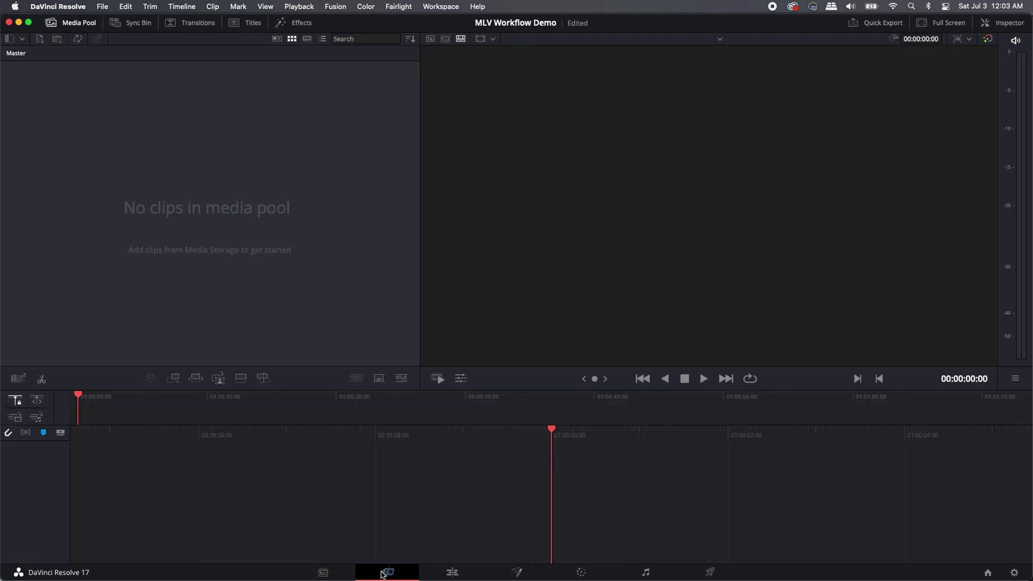
pyautogui.click(450, 572)
pyautogui.click(505, 574)
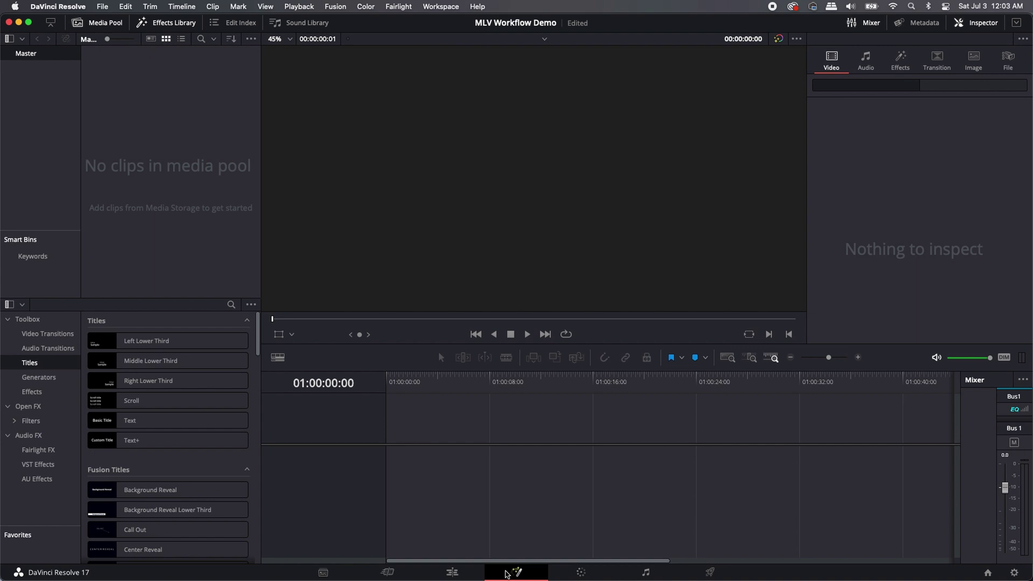
pyautogui.click(580, 572)
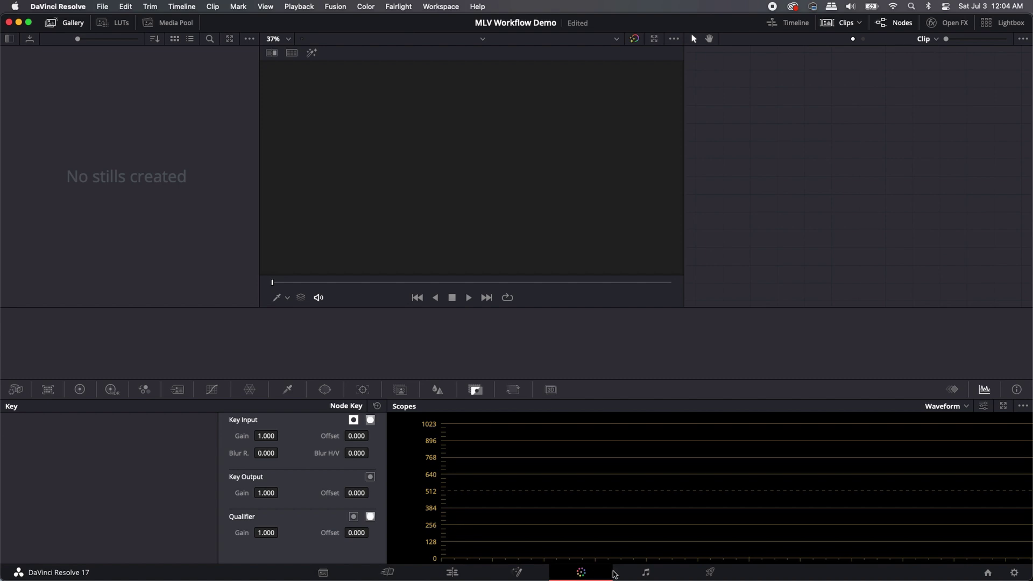
pyautogui.click(632, 575)
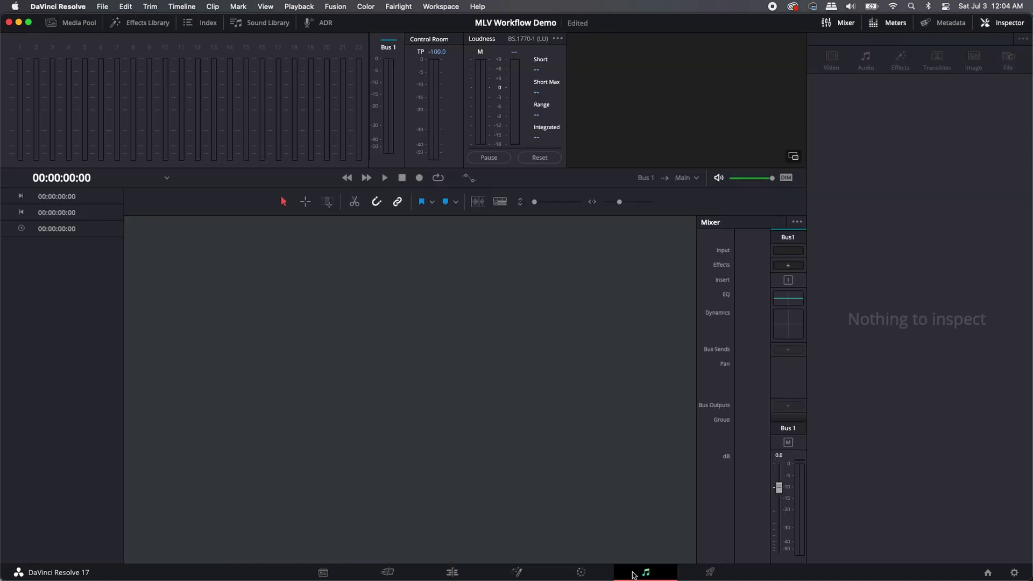
pyautogui.click(700, 575)
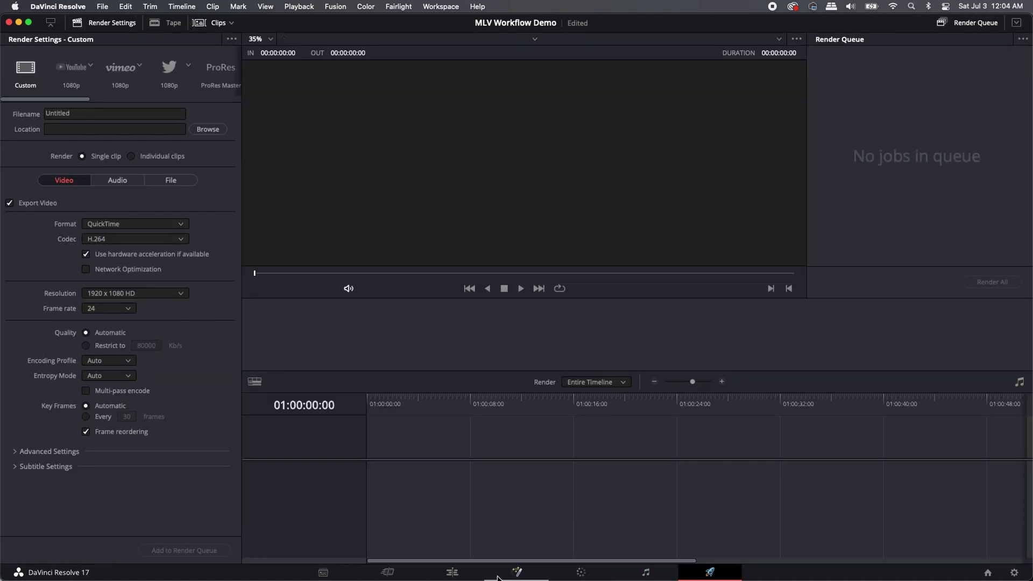
pyautogui.click(333, 574)
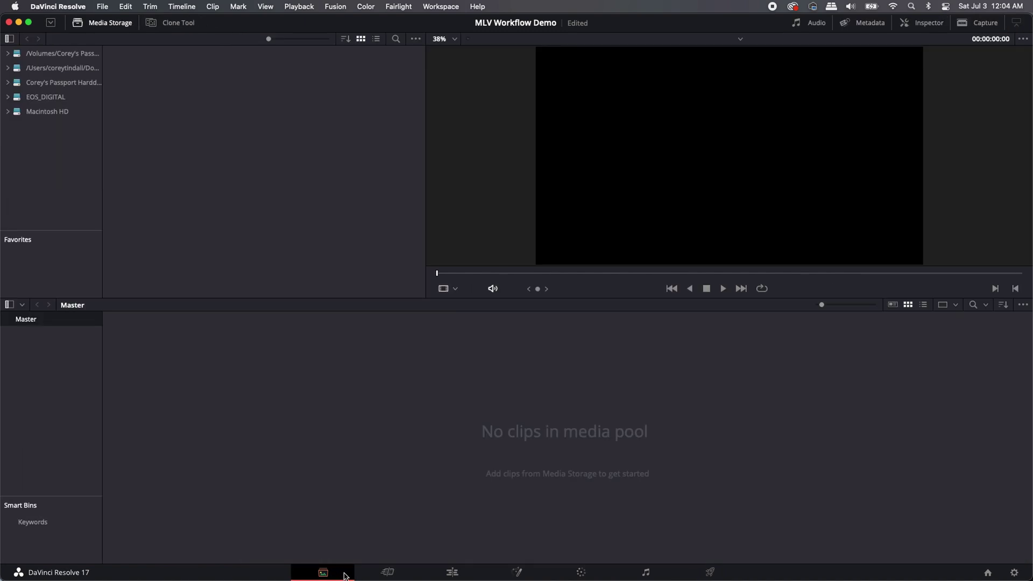
# Step: Browse the Passport drive in Media Storage into MLV Workflow Video, then Example DNGs
pyautogui.click(8, 82)
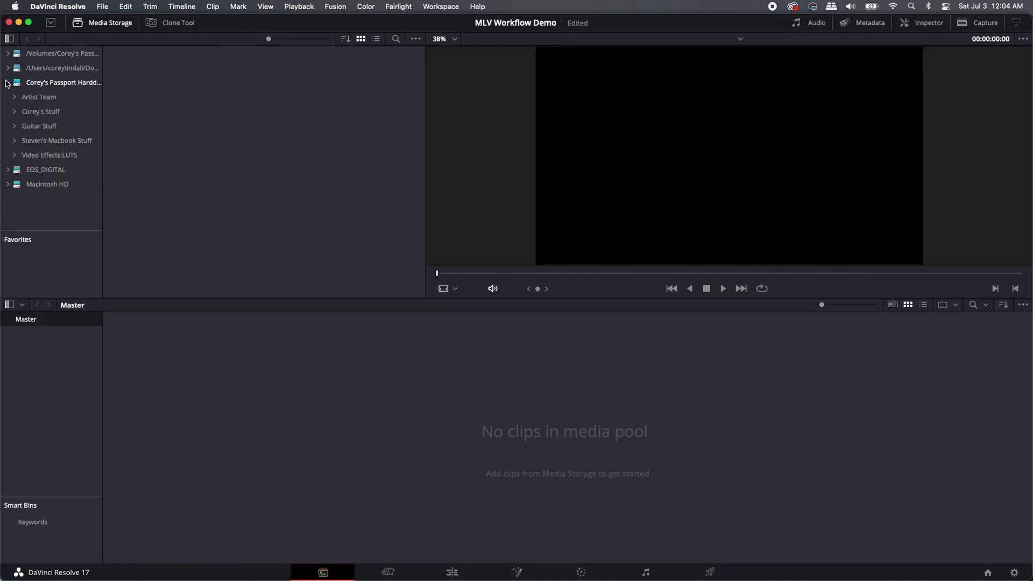
pyautogui.click(32, 113)
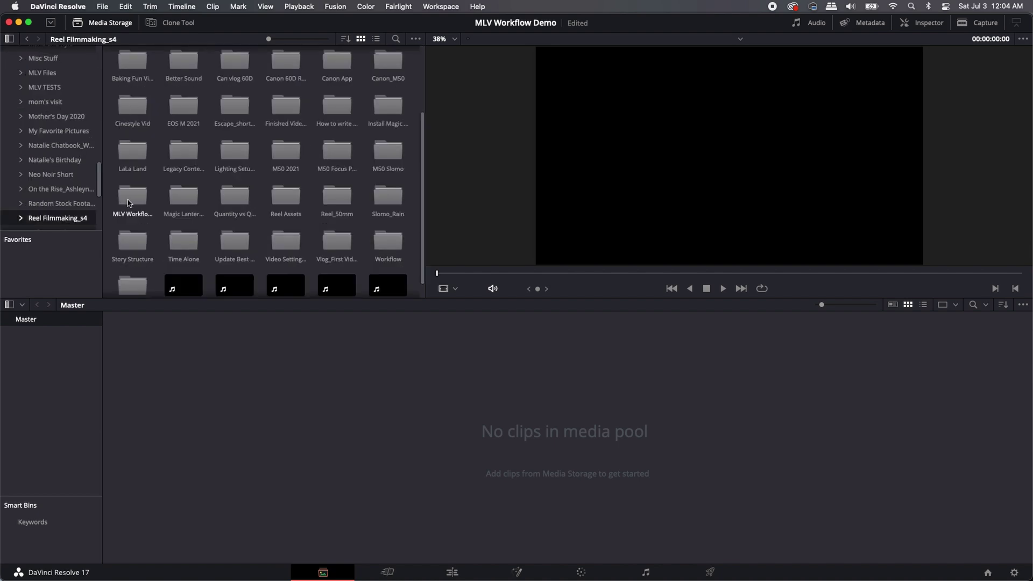
pyautogui.doubleClick(130, 203)
pyautogui.doubleClick(135, 72)
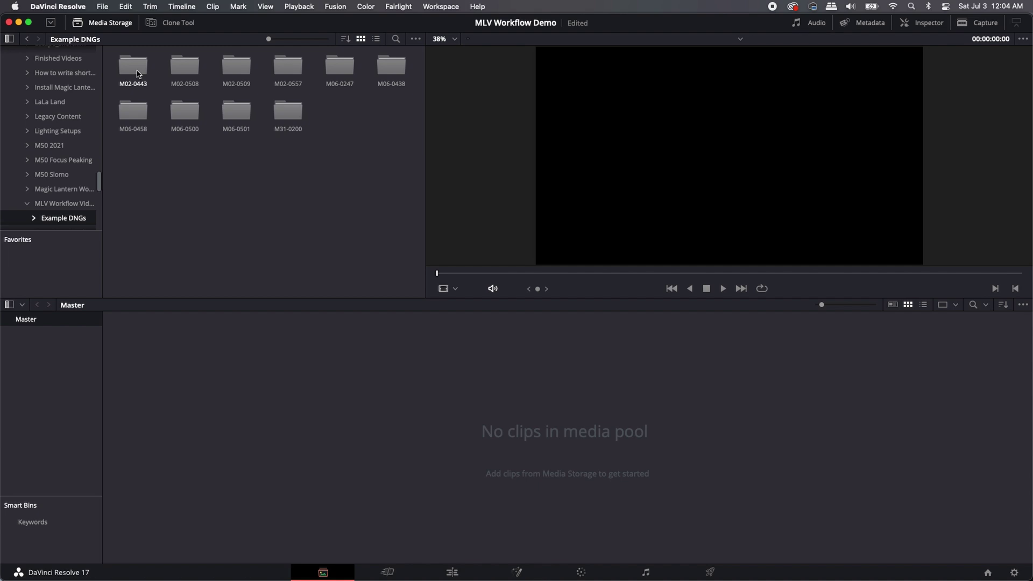
pyautogui.scroll(-3, 100, 189)
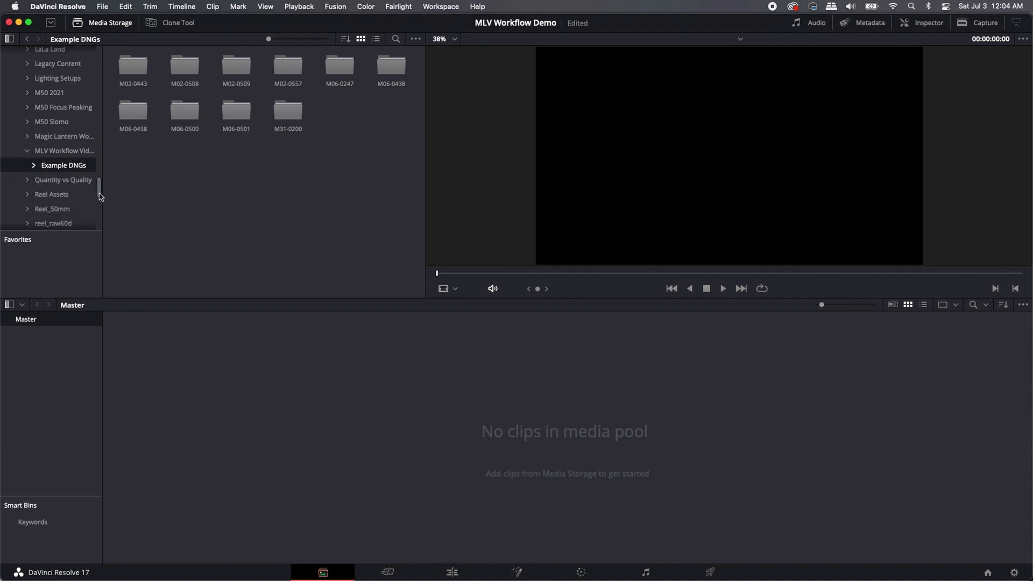
# Step: List the Example DNGs clip folders and check M02-0443, M02-0508 and M02-0509, ending on M02-0443
pyautogui.click(34, 161)
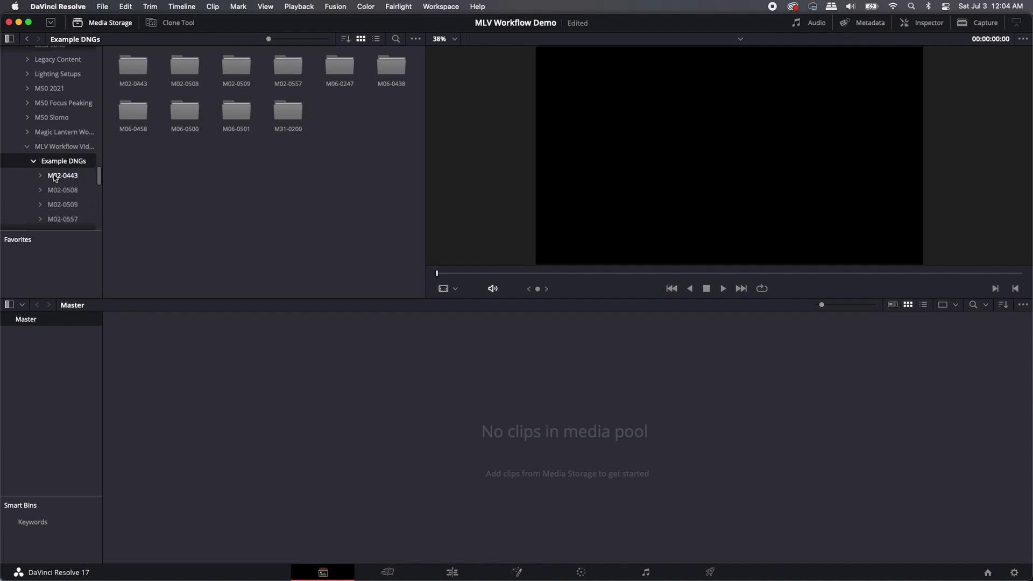
pyautogui.click(54, 176)
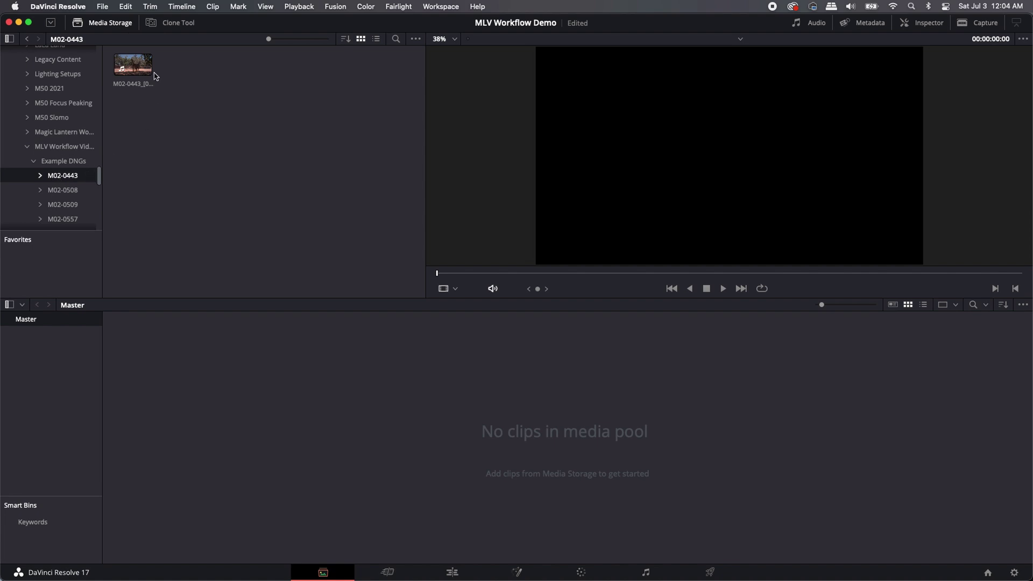
pyautogui.click(62, 191)
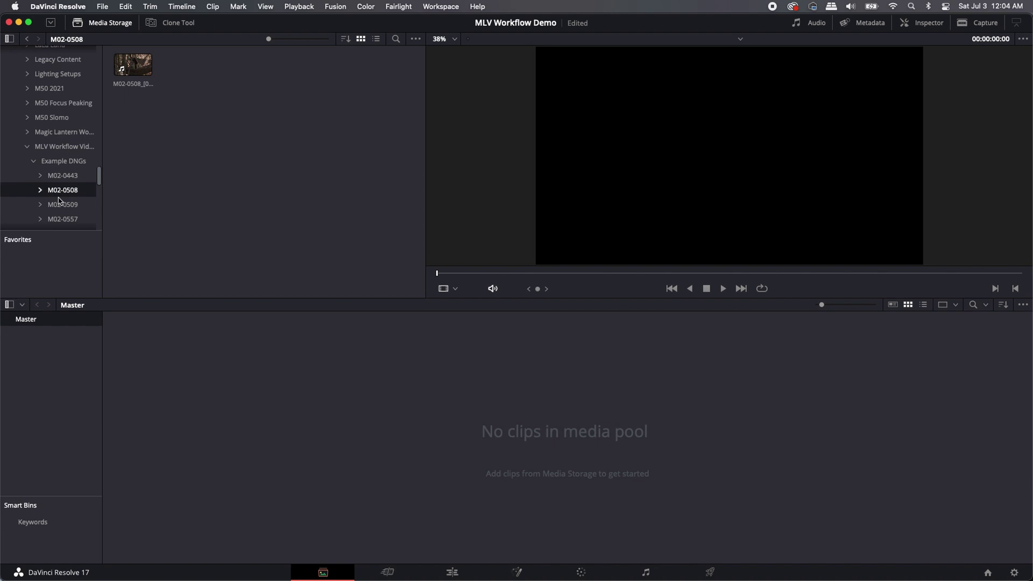
pyautogui.click(62, 205)
pyautogui.scroll(-4, 99, 181)
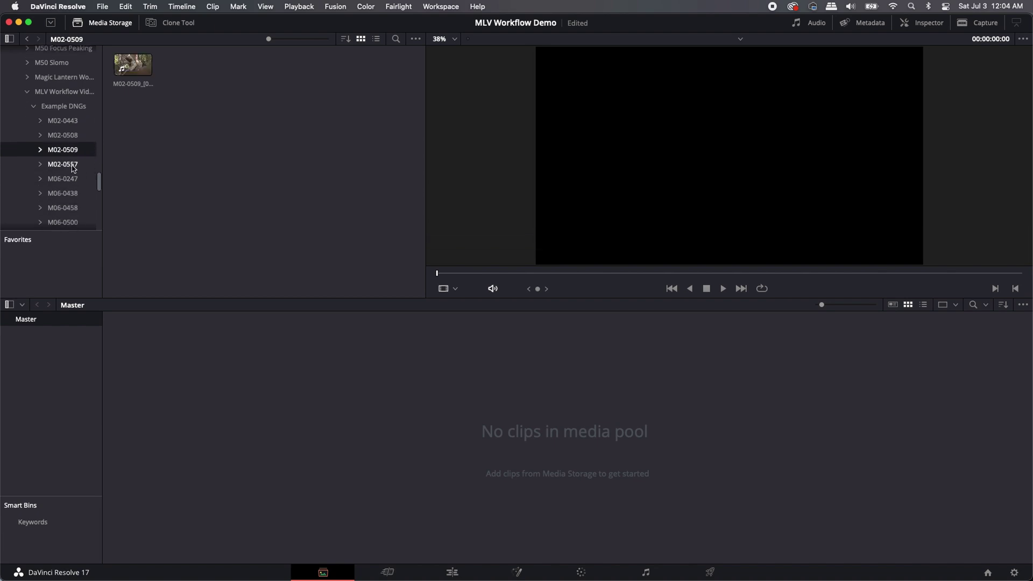
pyautogui.scroll(3, 70, 167)
pyautogui.click(62, 160)
# Step: Add M02-0443, M02-0508 and M02-0509 to the media pool, changing the project frame rate to match
pyautogui.moveTo(133, 64); pyautogui.dragTo(242, 344)
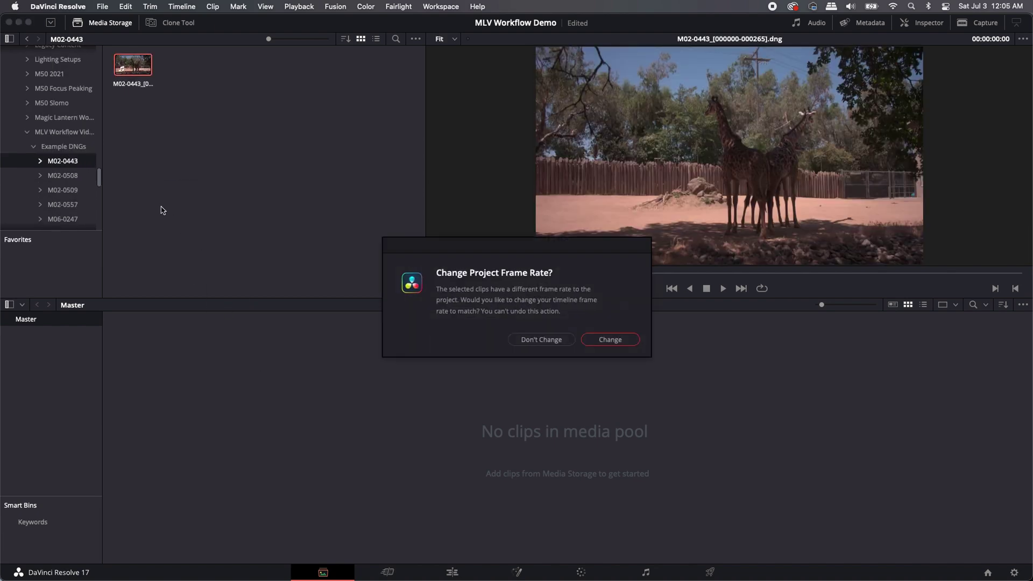
pyautogui.click(616, 342)
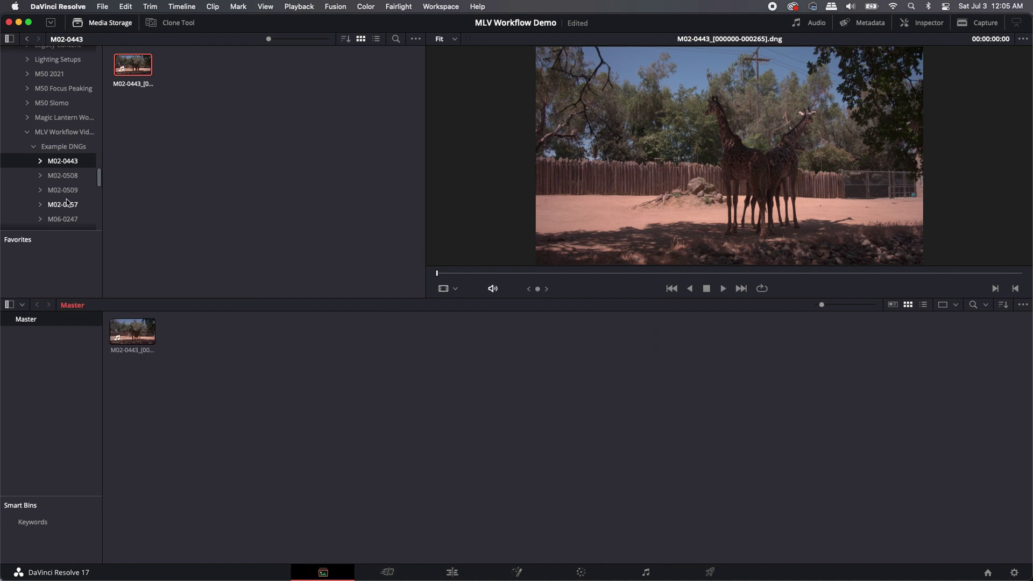
pyautogui.click(62, 176)
pyautogui.moveTo(133, 65); pyautogui.dragTo(193, 330)
pyautogui.click(63, 190)
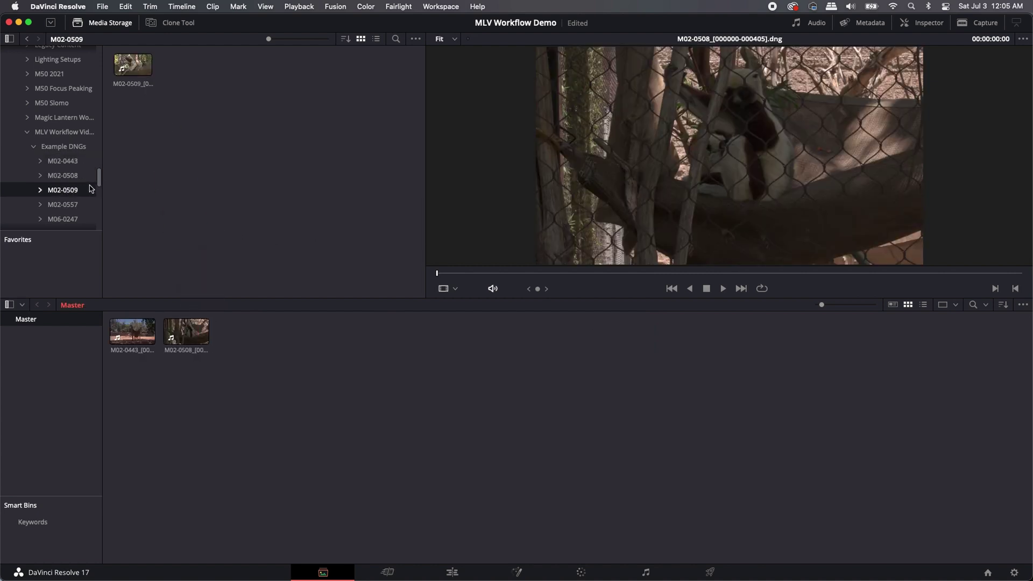
pyautogui.moveTo(133, 79); pyautogui.dragTo(242, 341)
# Step: Add M02-0557 to the media pool, then preview M31-0200 about one second in
pyautogui.click(62, 205)
pyautogui.moveTo(133, 65); pyautogui.dragTo(315, 370)
pyautogui.moveTo(320, 358); pyautogui.dragTo(319, 356)
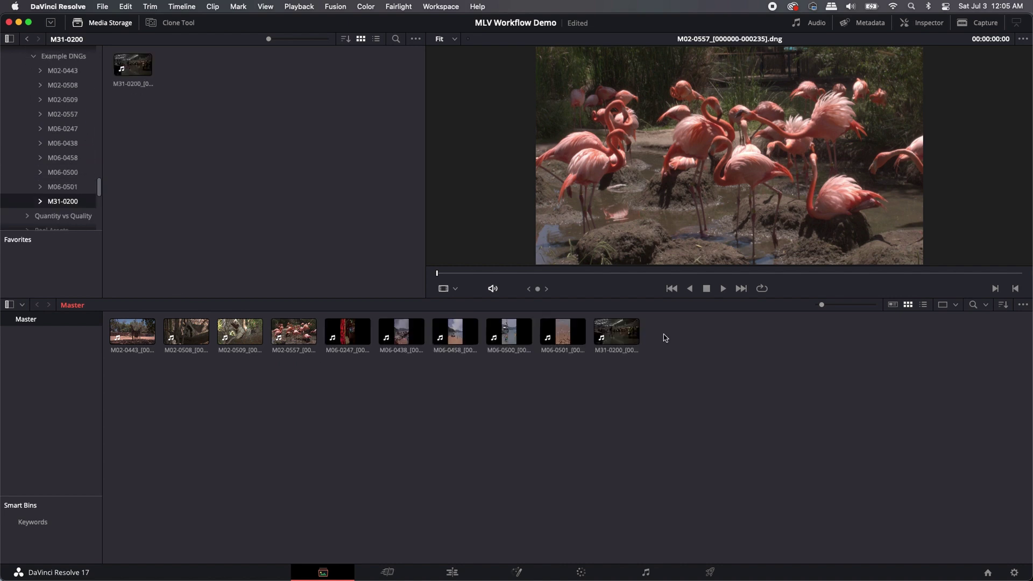
pyautogui.click(619, 329)
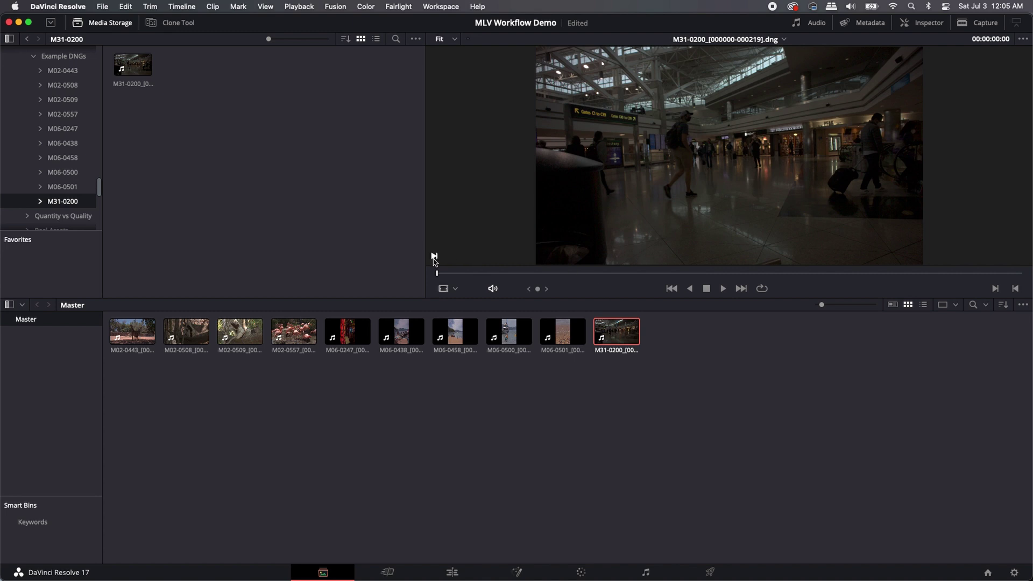
pyautogui.moveTo(437, 273); pyautogui.dragTo(462, 284)
pyautogui.click(462, 571)
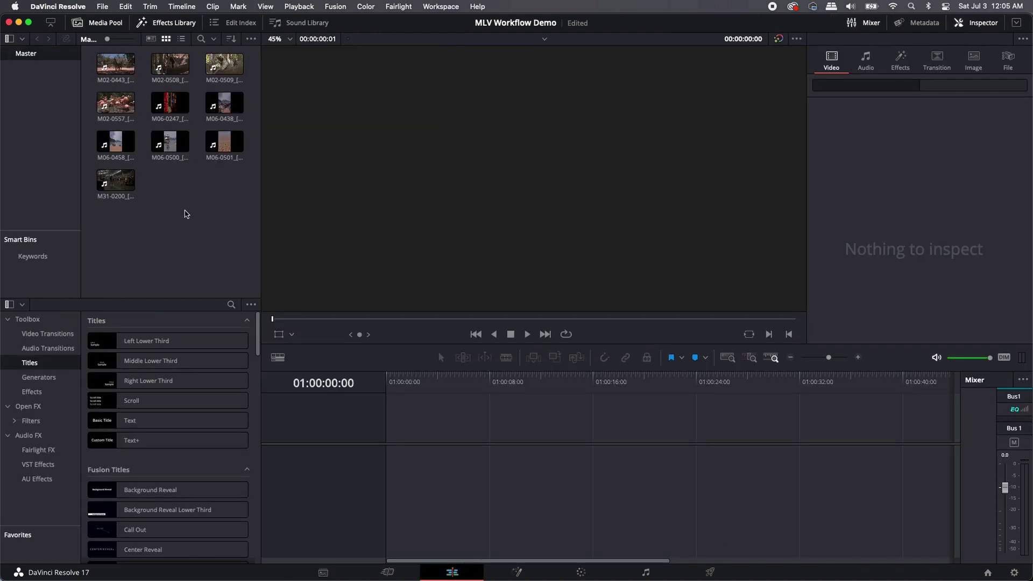
# Step: Drop M31-0200 into the empty timeline to create Timeline 1 and open it for colour grading
pyautogui.click(121, 176)
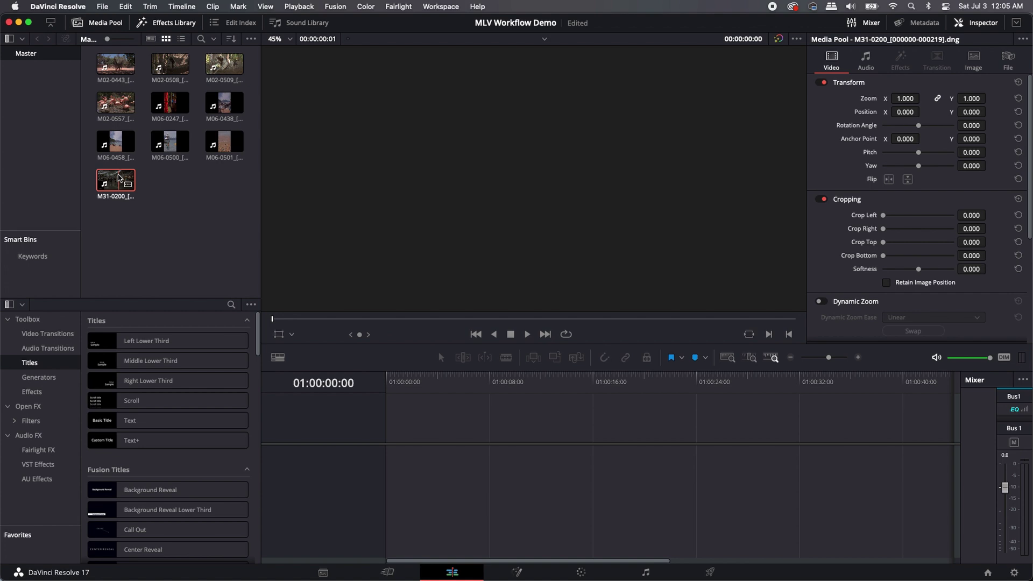
pyautogui.moveTo(119, 178); pyautogui.dragTo(396, 463)
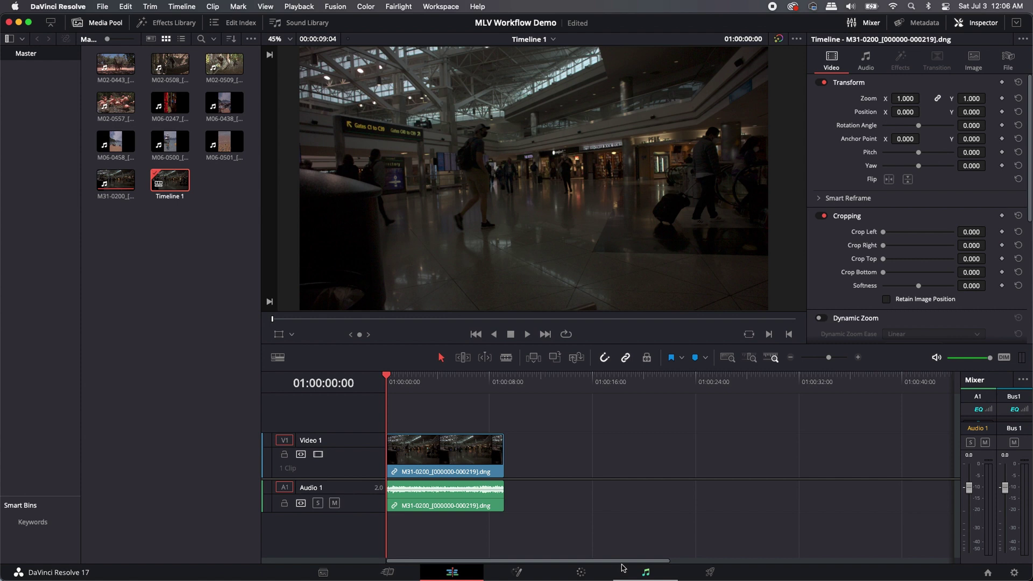
pyautogui.click(591, 571)
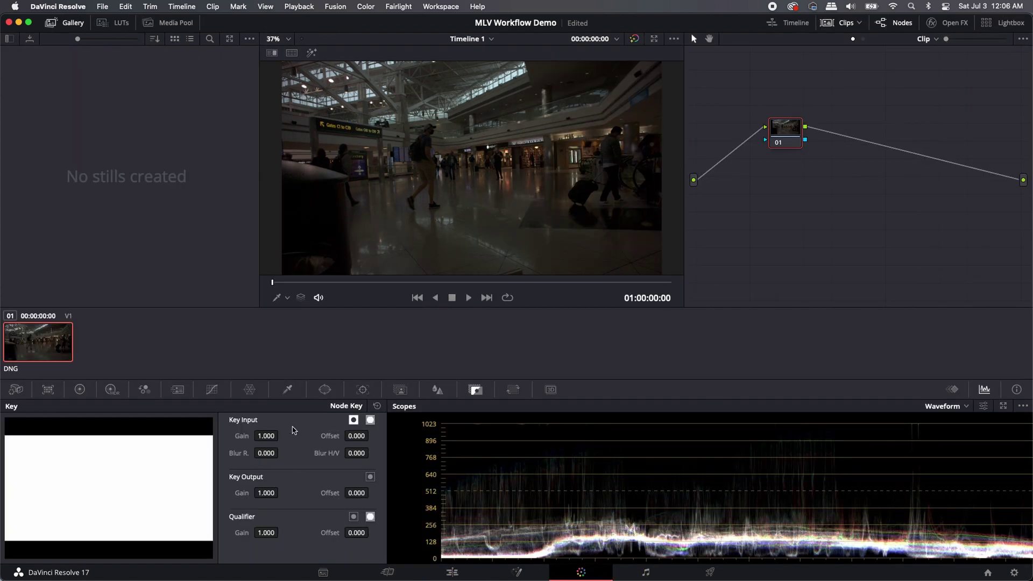
# Step: Decode the airport clip using Clip raw settings, trying Gamma 2.4 before settling on sRGB
pyautogui.click(15, 393)
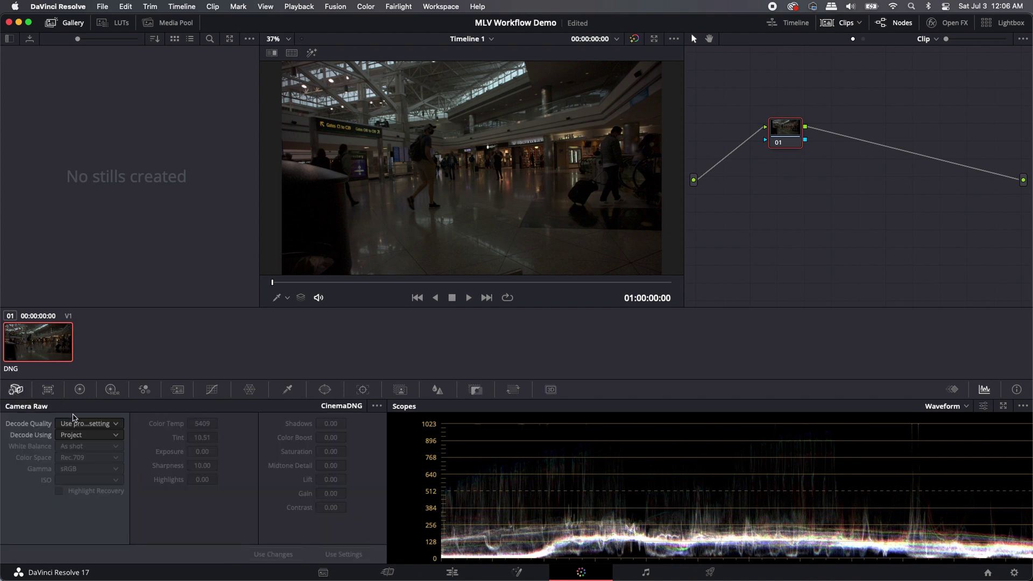
pyautogui.click(95, 439)
pyautogui.click(93, 479)
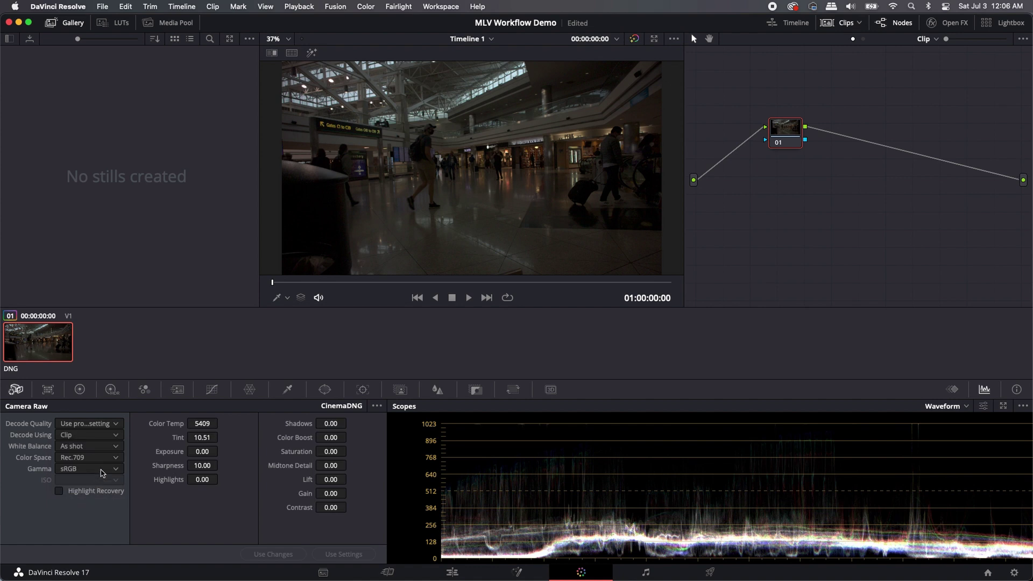
pyautogui.click(105, 472)
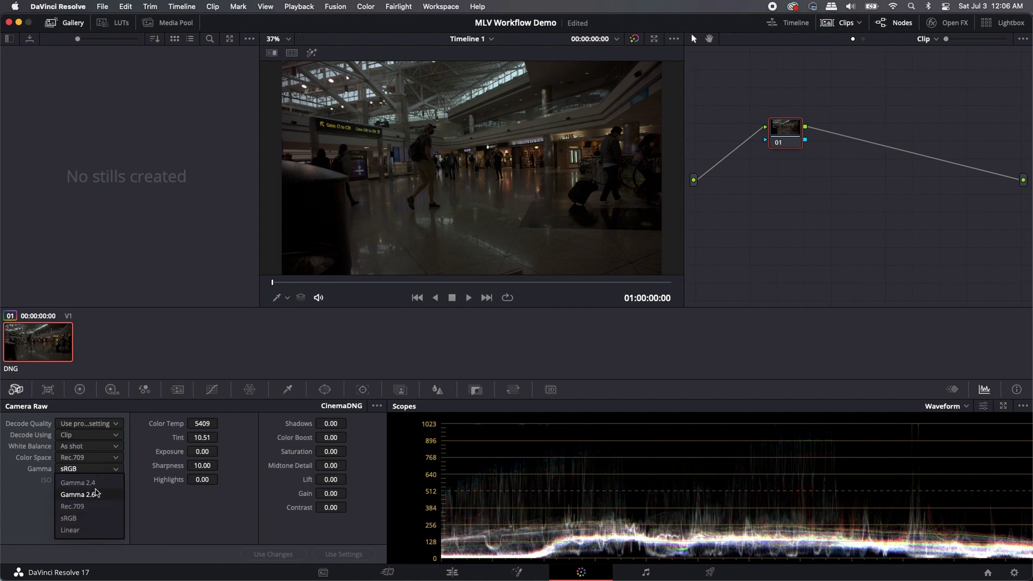
pyautogui.click(80, 483)
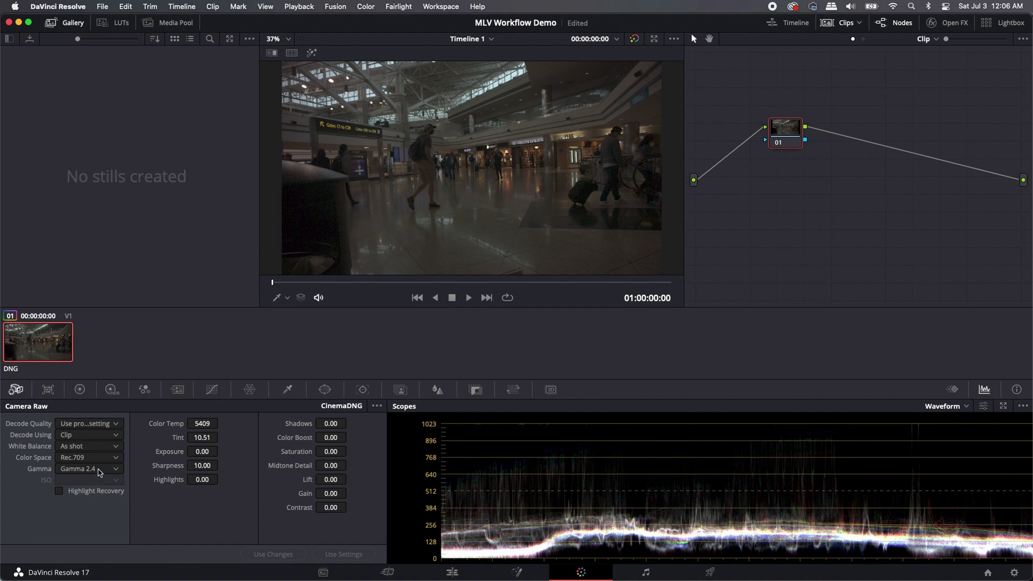
pyautogui.click(99, 472)
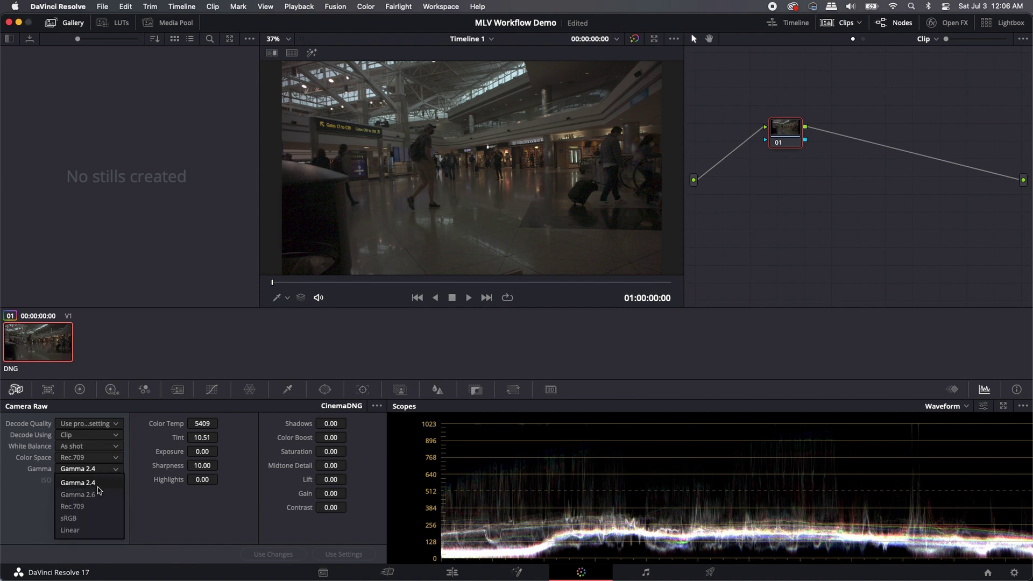
pyautogui.click(92, 518)
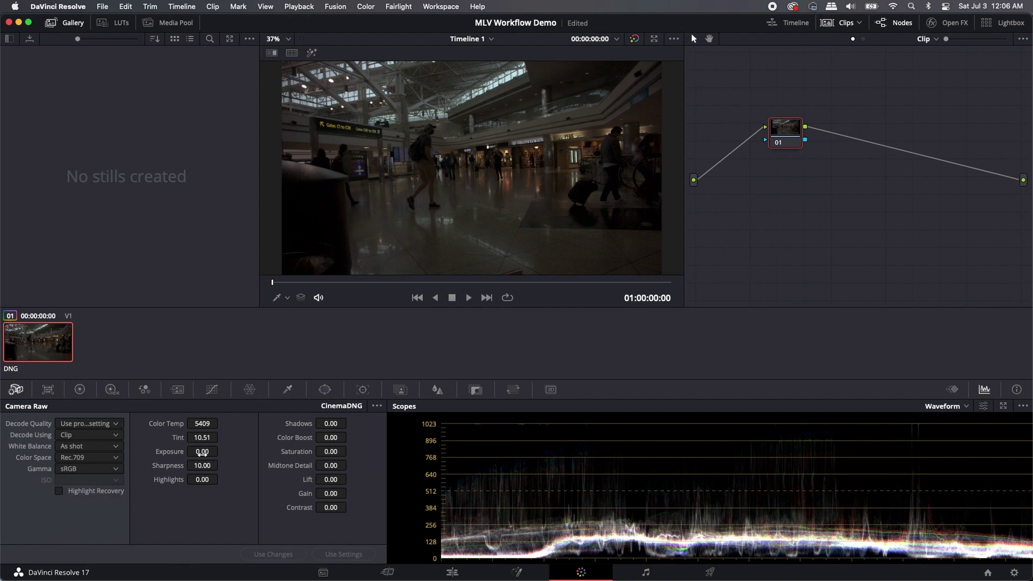
# Step: Test a higher raw exposure, then reset Exposure back to 0.00
pyautogui.moveTo(205, 452); pyautogui.dragTo(221, 451)
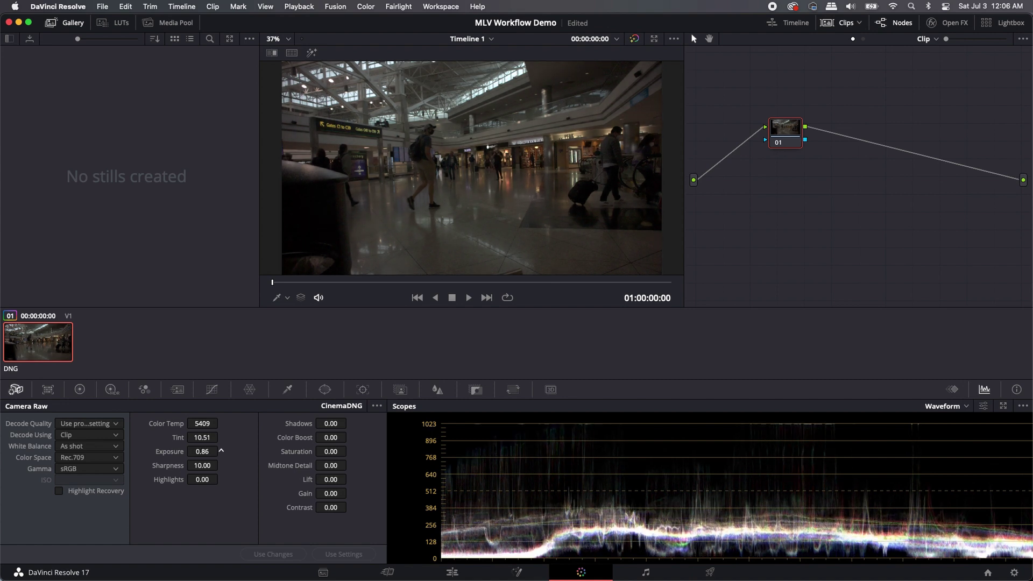
pyautogui.click(80, 390)
pyautogui.click(16, 389)
pyautogui.doubleClick(176, 452)
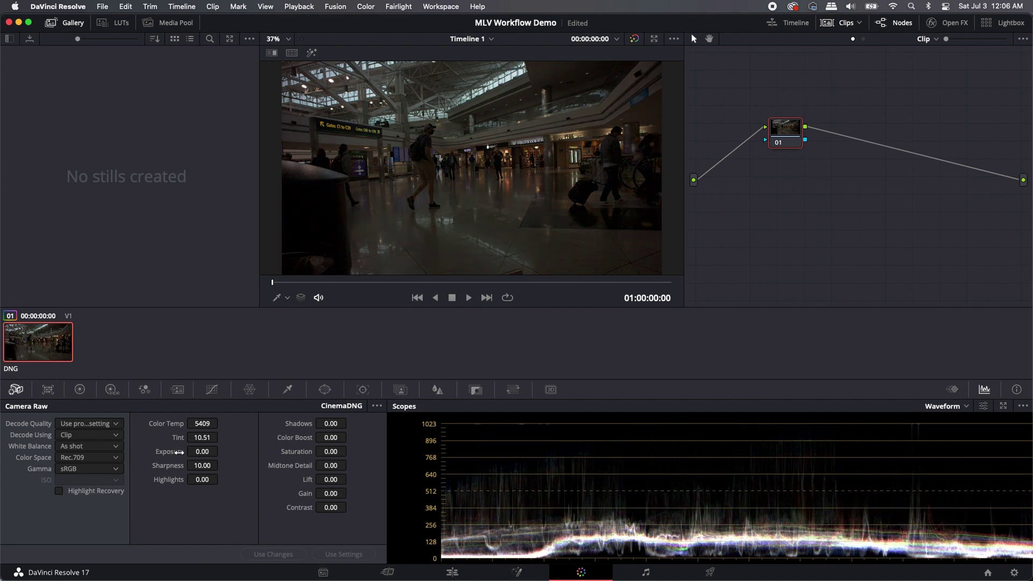
# Step: Raise the airport clip's raw Lift to 3.00 and Exposure to 0.73, reviewing playback
pyautogui.moveTo(350, 478); pyautogui.dragTo(349, 478)
pyautogui.moveTo(222, 450); pyautogui.dragTo(221, 452)
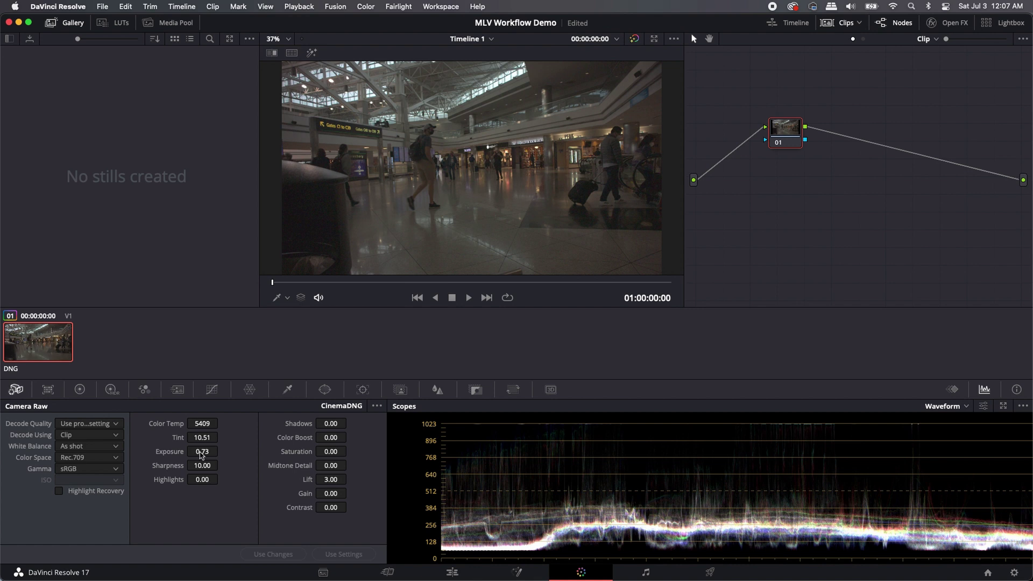
pyautogui.press('space')
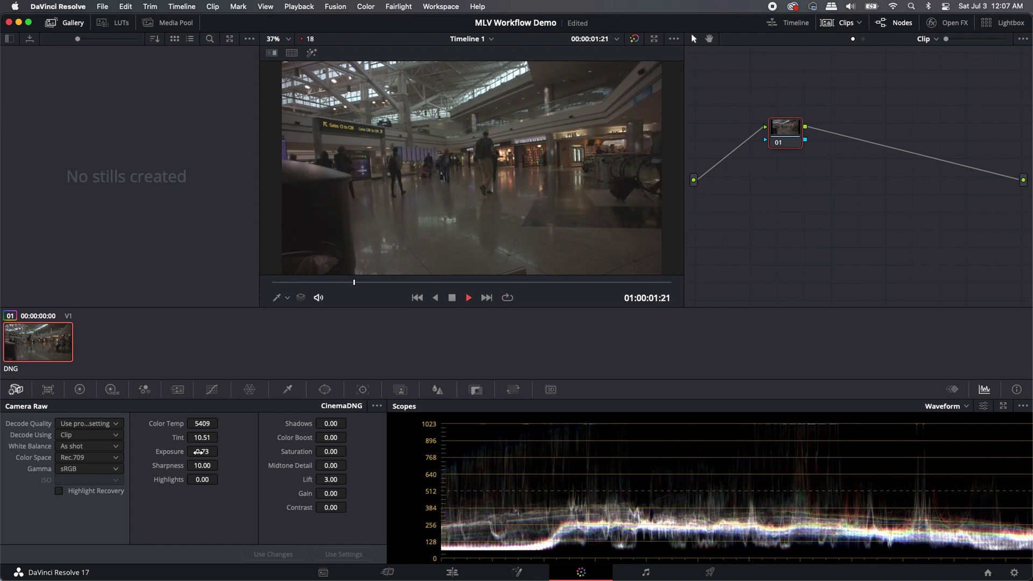
pyautogui.press('space')
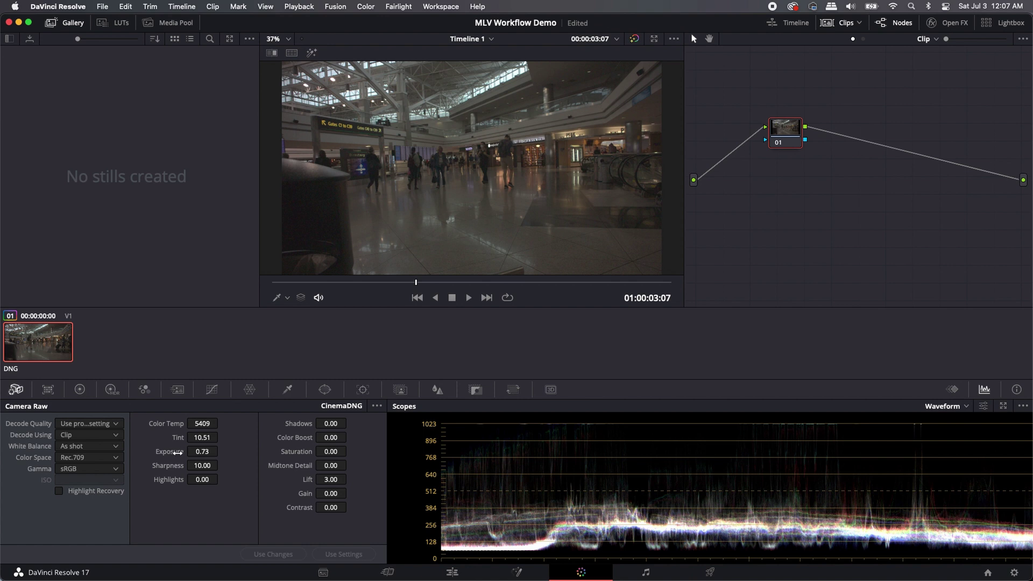
pyautogui.click(80, 389)
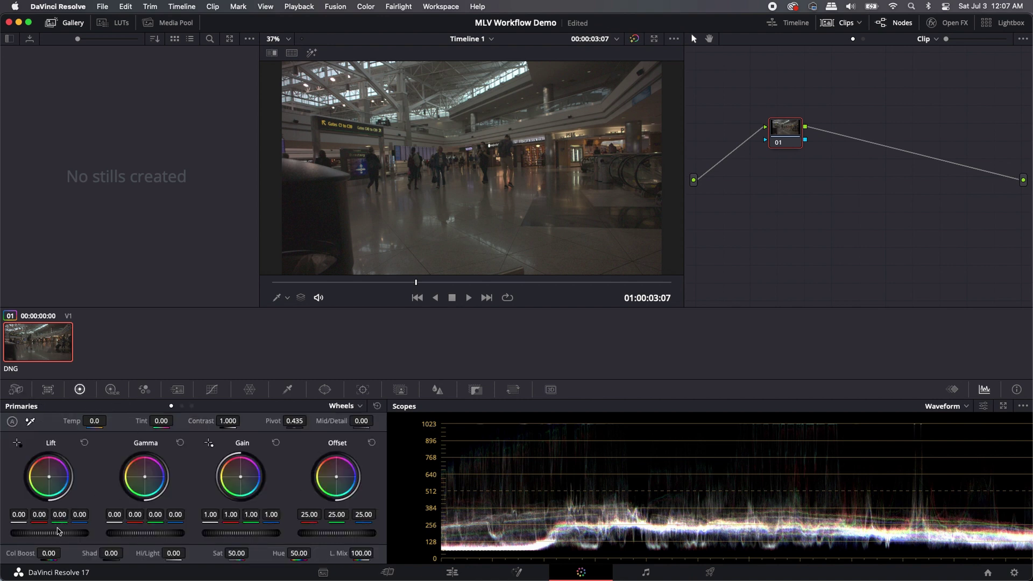
# Step: Lower the primary Lift to -0.01, review playback, and try small Gamma and Gain adjustments
pyautogui.moveTo(49, 533); pyautogui.dragTo(46, 532)
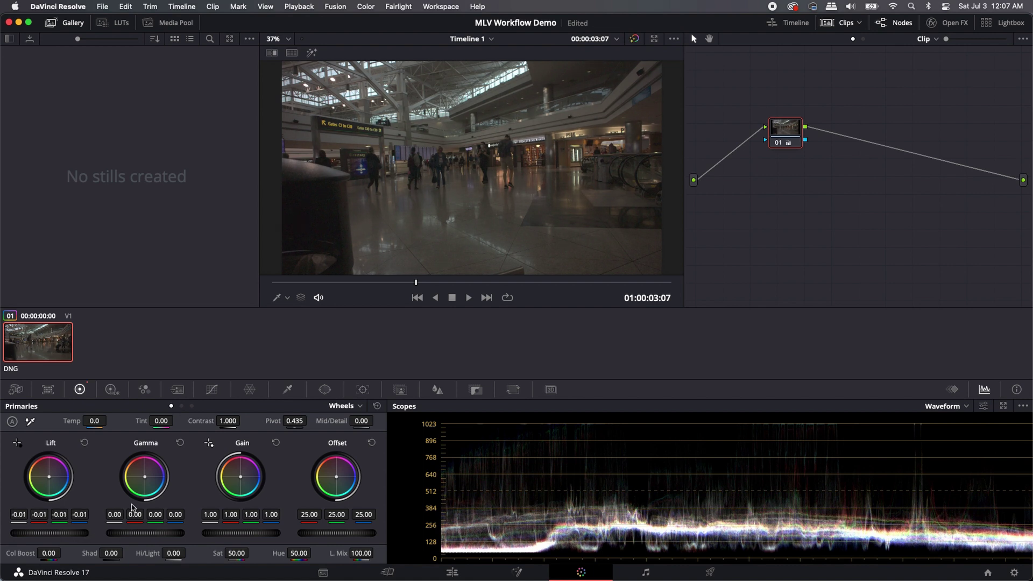
pyautogui.press('space')
pyautogui.press('space')
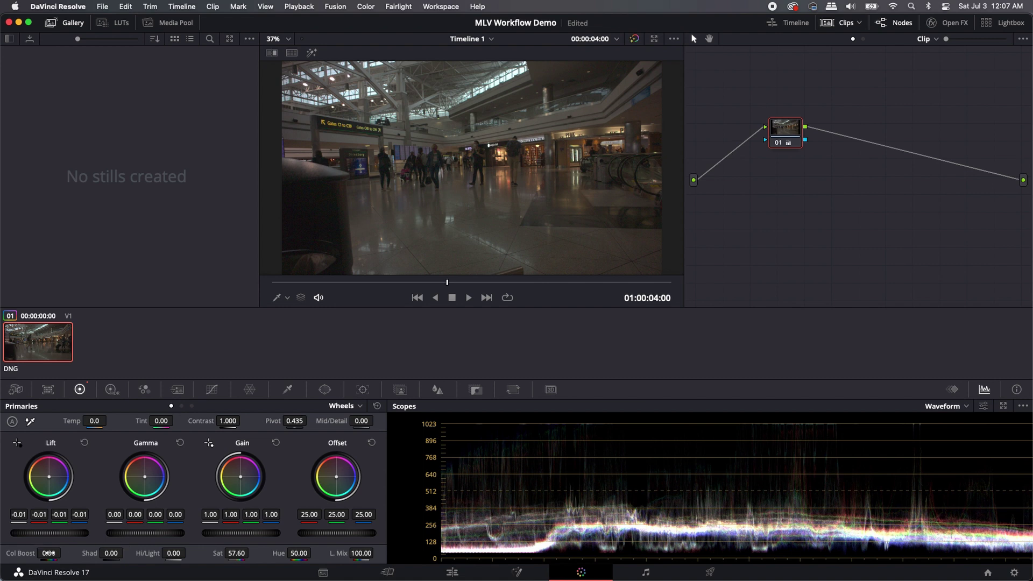
pyautogui.scroll(5, 64, 552)
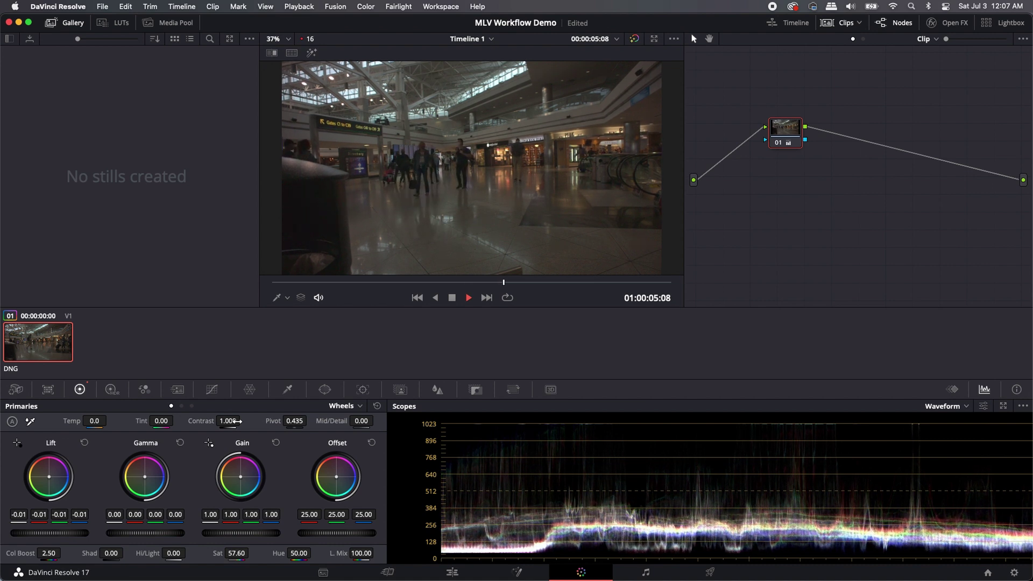
pyautogui.press('space')
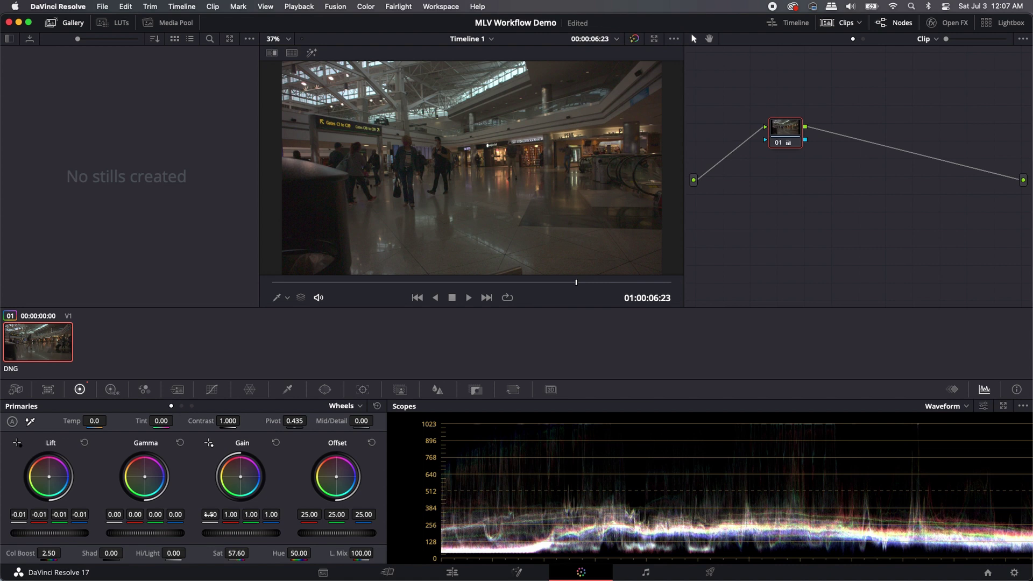
pyautogui.moveTo(145, 532); pyautogui.dragTo(166, 532)
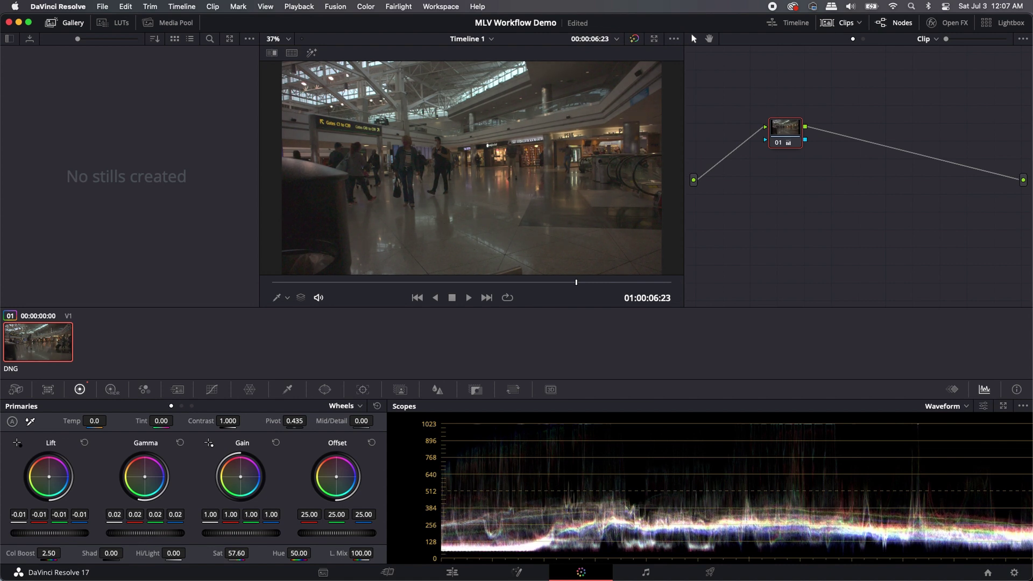
pyautogui.moveTo(146, 533); pyautogui.dragTo(134, 532)
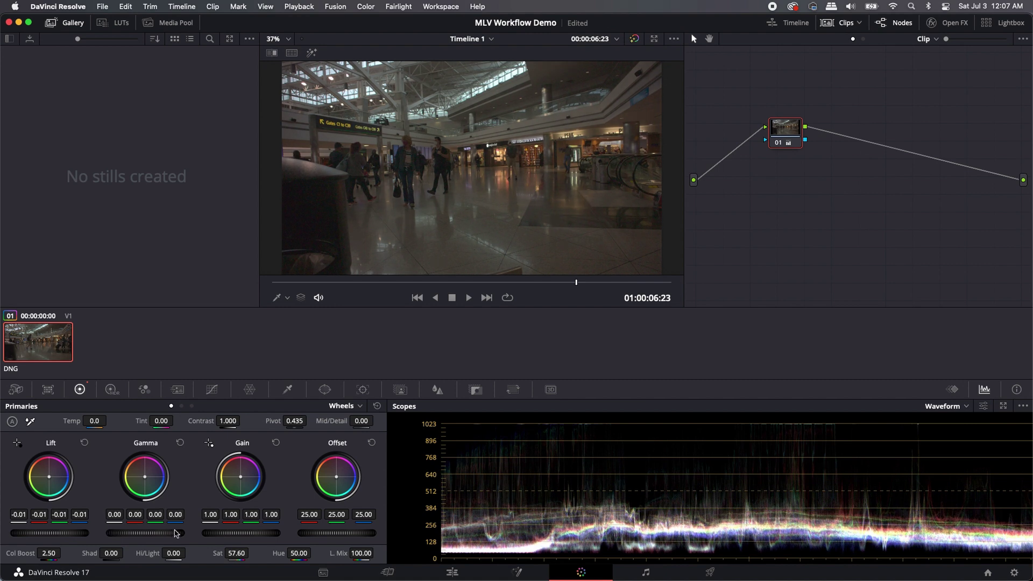
pyautogui.moveTo(241, 532)
pyautogui.mouseDown()
pyautogui.moveTo(253, 533)
pyautogui.moveTo(241, 532)
pyautogui.mouseUp()
# Step: Bring back the Camera Raw palette showing Exposure 0.73 and Lift 3.00
pyautogui.click(18, 391)
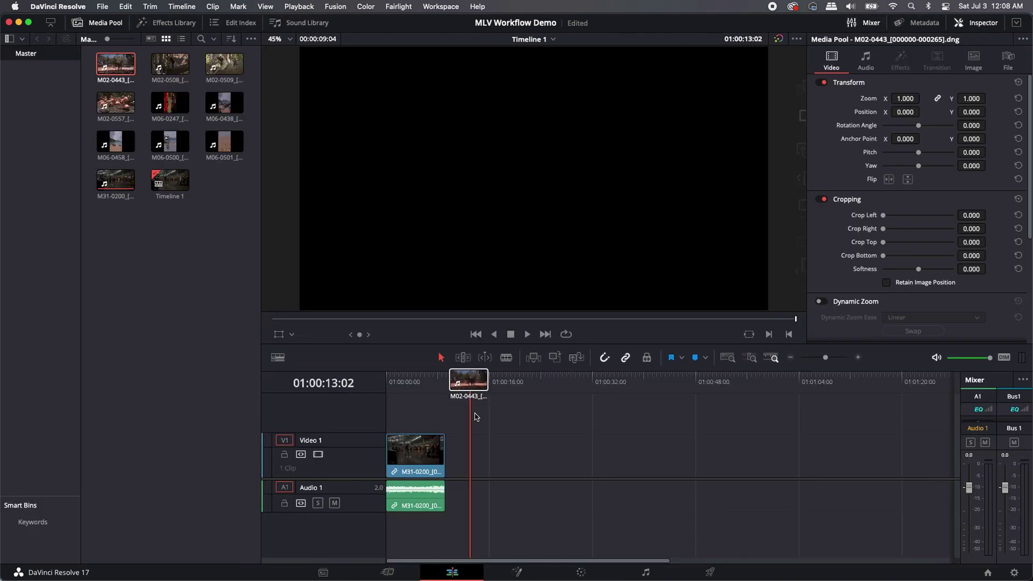
# Step: Place M02-0443 after M31-0200 on Timeline 1 and play across both clips
pyautogui.moveTo(461, 380); pyautogui.dragTo(486, 448)
pyautogui.click(483, 383)
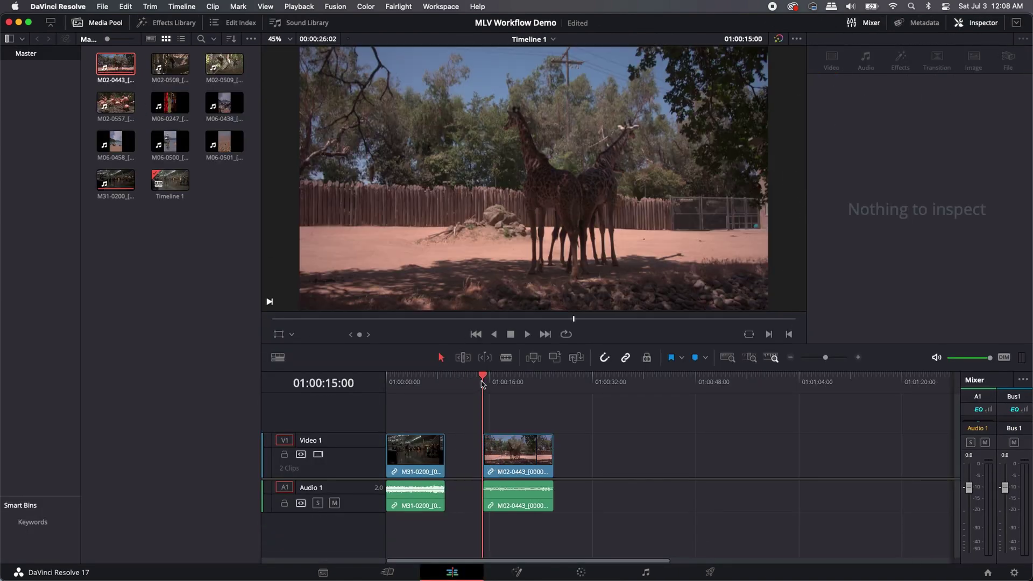
pyautogui.click(499, 384)
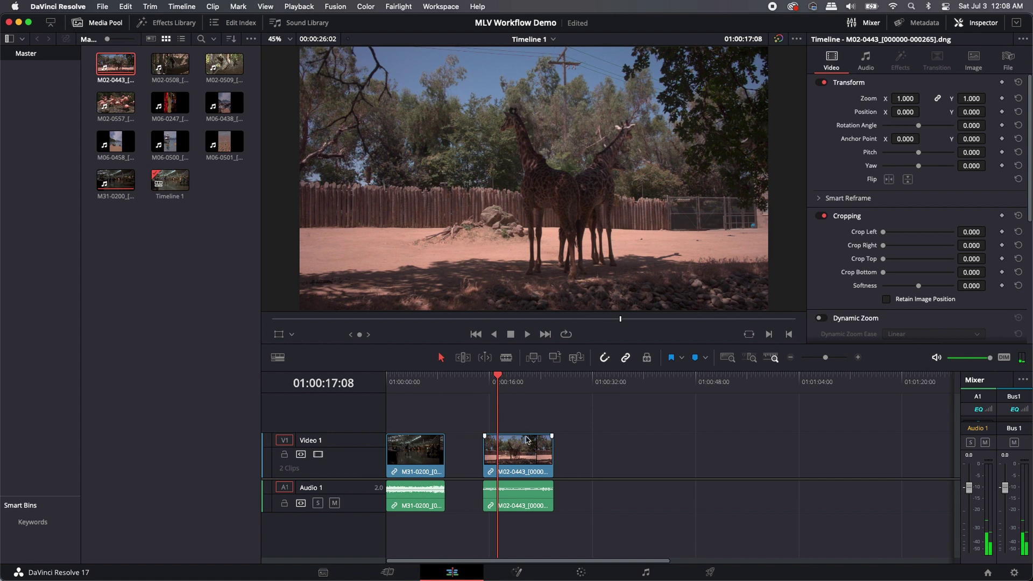
pyautogui.click(405, 380)
pyautogui.press('space')
pyautogui.click(511, 386)
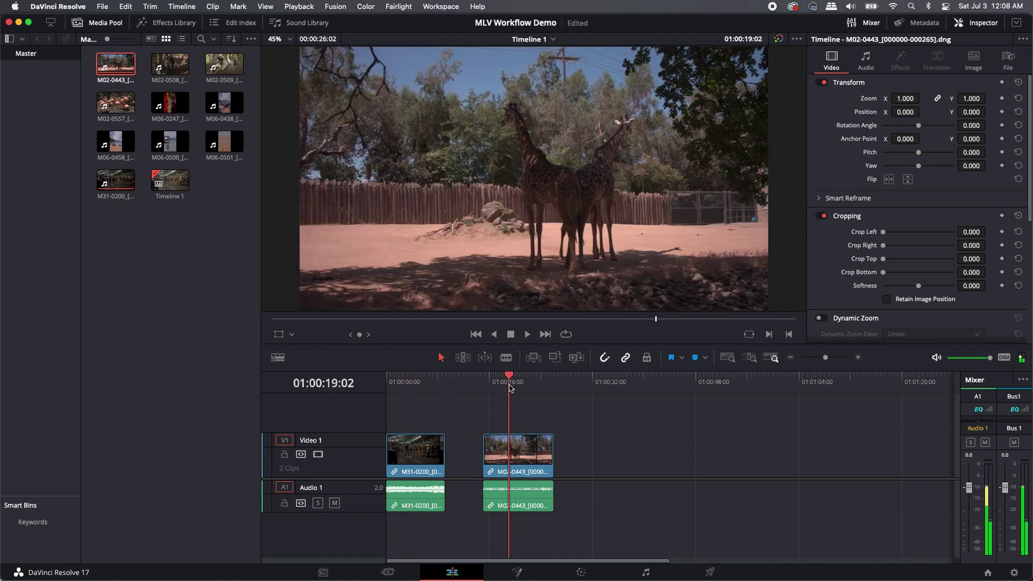
# Step: Select the giraffe clip M02-0443 and take it into colour grading
pyautogui.click(532, 446)
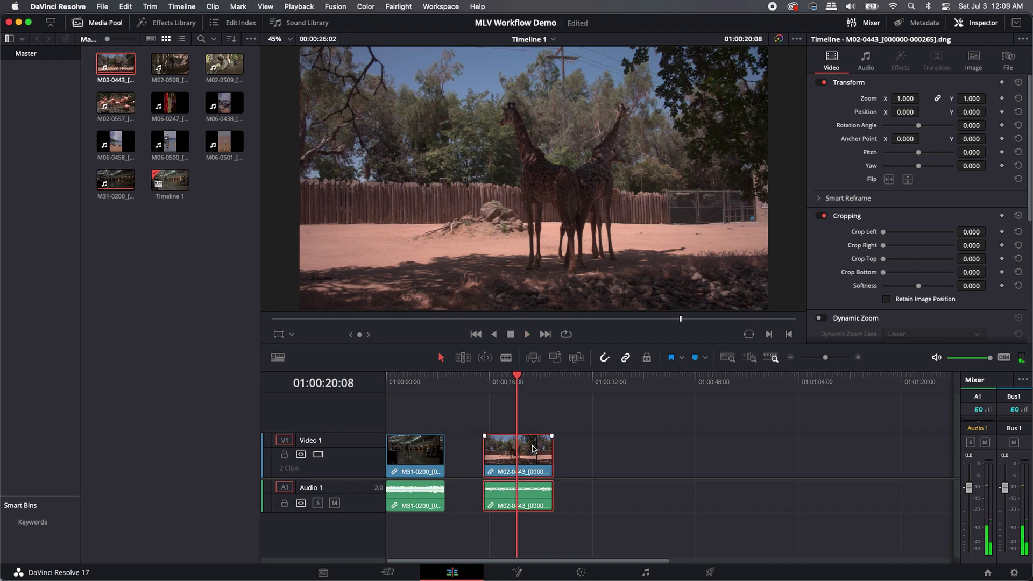
pyautogui.hscroll(2, 548, 446)
pyautogui.hscroll(3, 490, 433)
pyautogui.hscroll(-4, 502, 435)
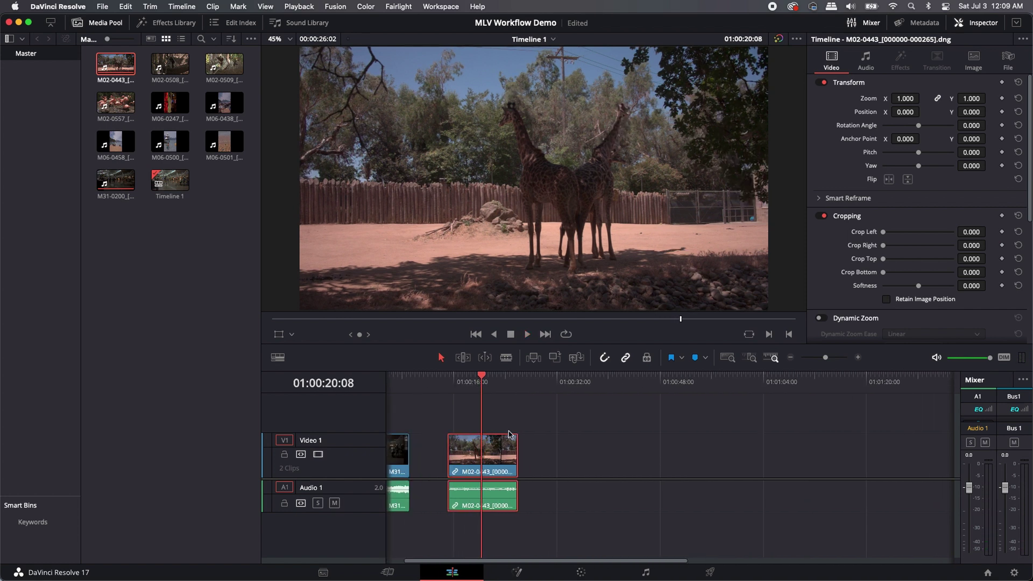
pyautogui.click(581, 572)
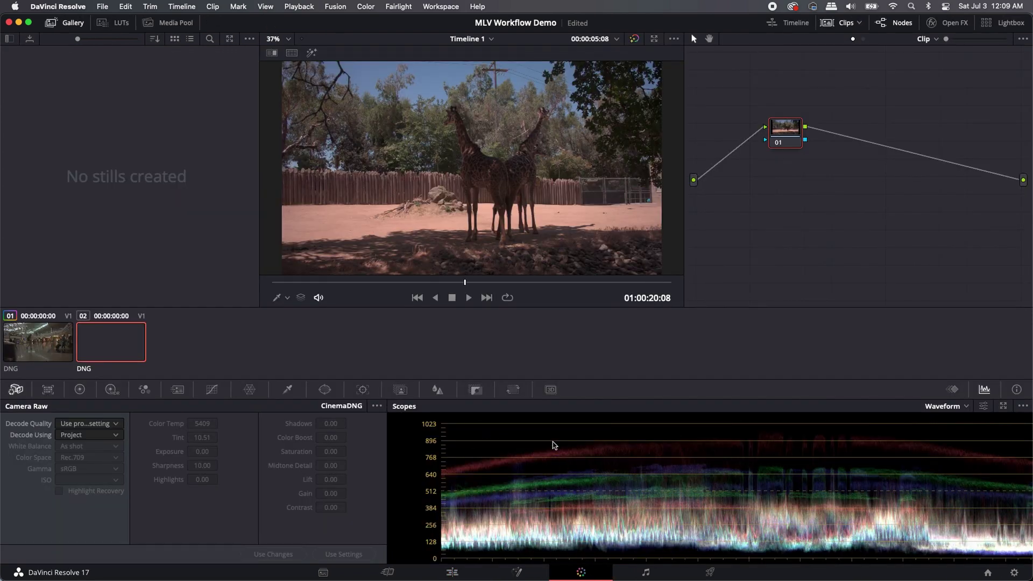
# Step: Decode the giraffe clip from Clip raw settings with Exposure 0.31, then show the primary wheels
pyautogui.click(99, 434)
pyautogui.click(93, 485)
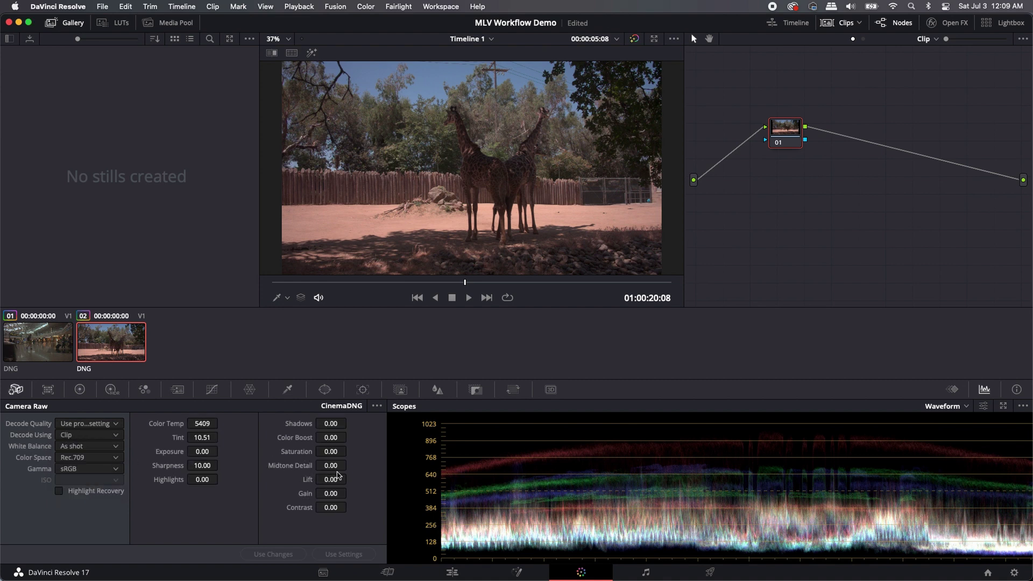
pyautogui.moveTo(202, 452); pyautogui.dragTo(215, 451)
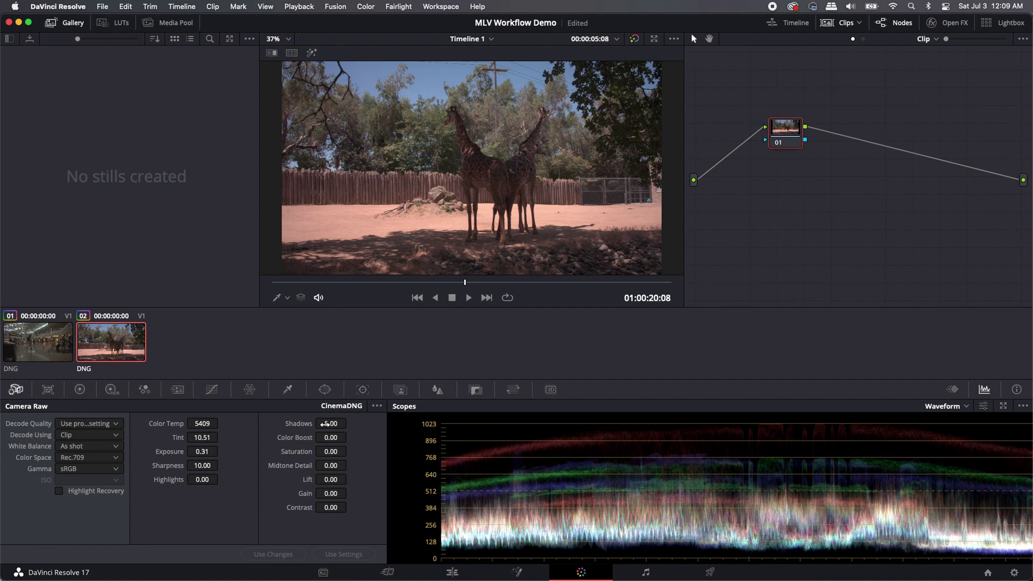
pyautogui.click(79, 389)
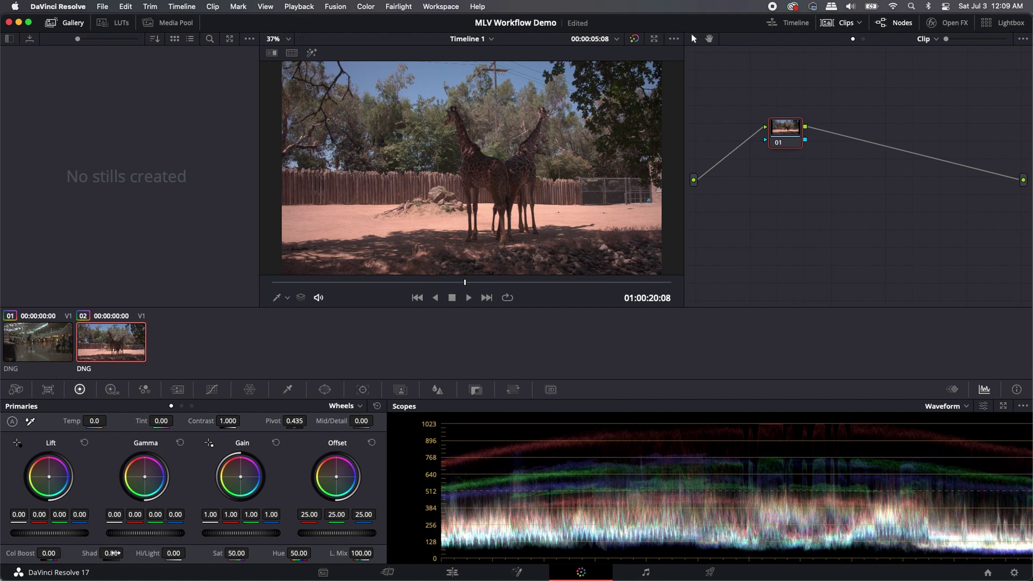
# Step: Scrub to 01:00:17:05, show the grade, lift the giraffe shadows to 10.00, then return to the Edit timeline
pyautogui.scroll(5, 251, 552)
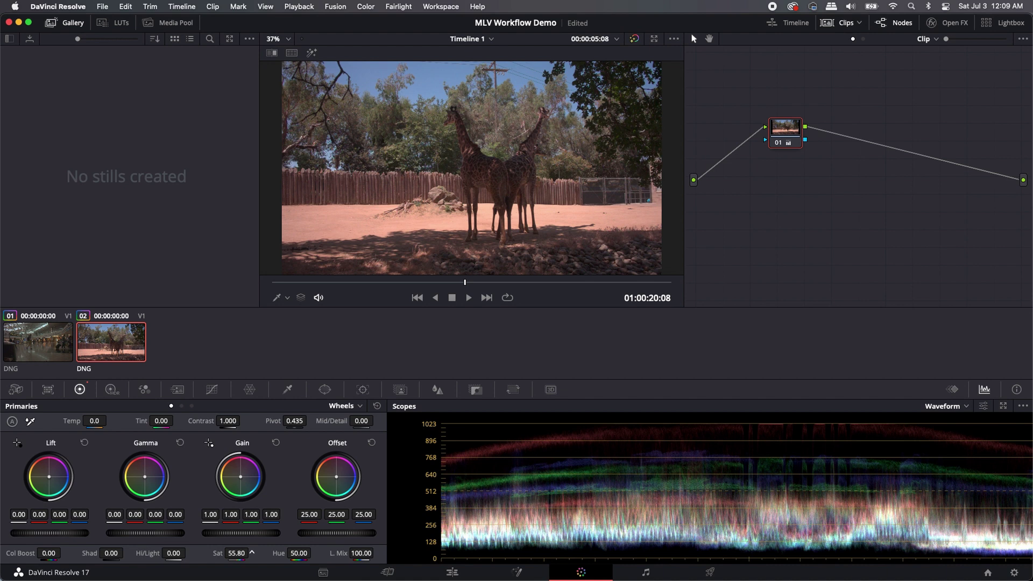
pyautogui.scroll(5, 64, 553)
pyautogui.moveTo(398, 282); pyautogui.dragTo(353, 284)
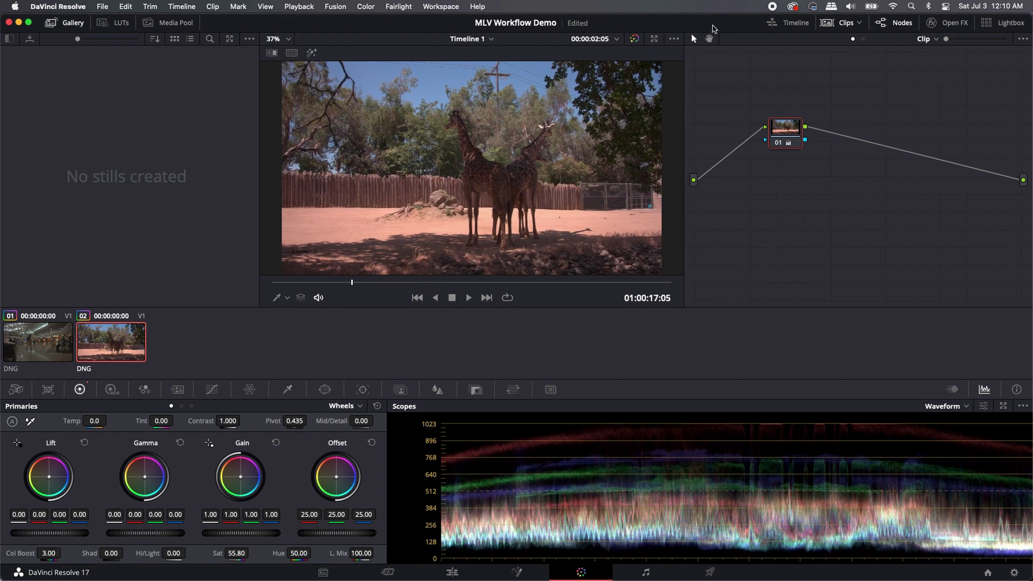
pyautogui.click(633, 41)
pyautogui.moveTo(111, 553); pyautogui.dragTo(129, 552)
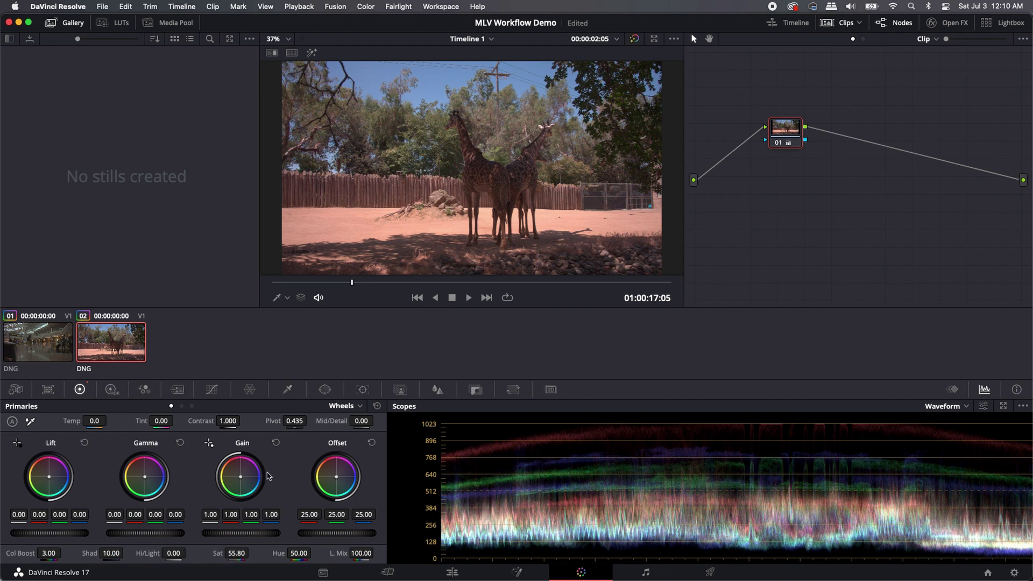
pyautogui.click(451, 572)
pyautogui.moveTo(504, 376)
pyautogui.mouseDown()
pyautogui.moveTo(418, 386)
pyautogui.moveTo(517, 386)
pyautogui.mouseUp()
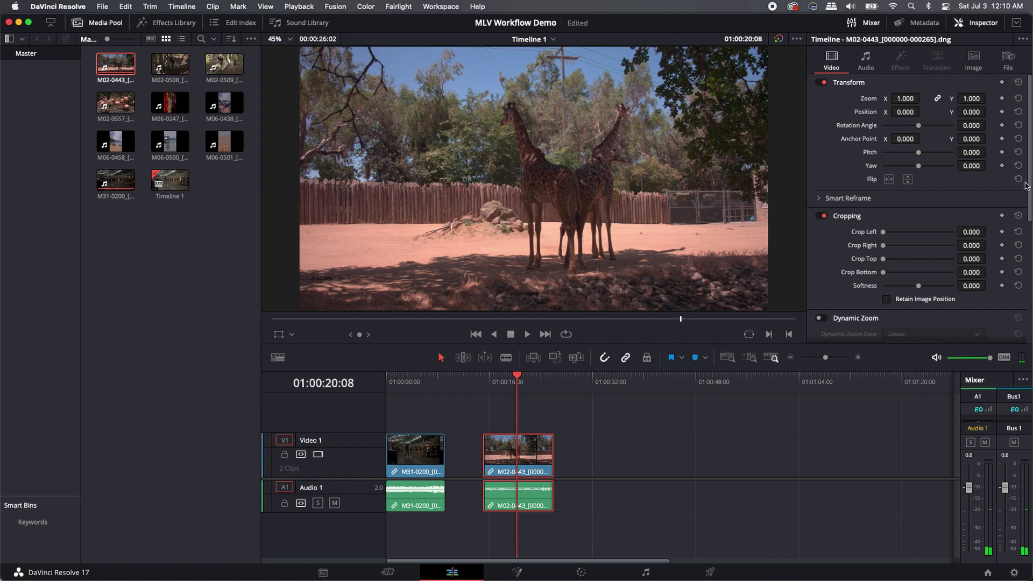
# Step: Stabilize the giraffe clip M02-0443 from the Inspector's Stabilization section, then deselect it
pyautogui.scroll(-6, 1029, 186)
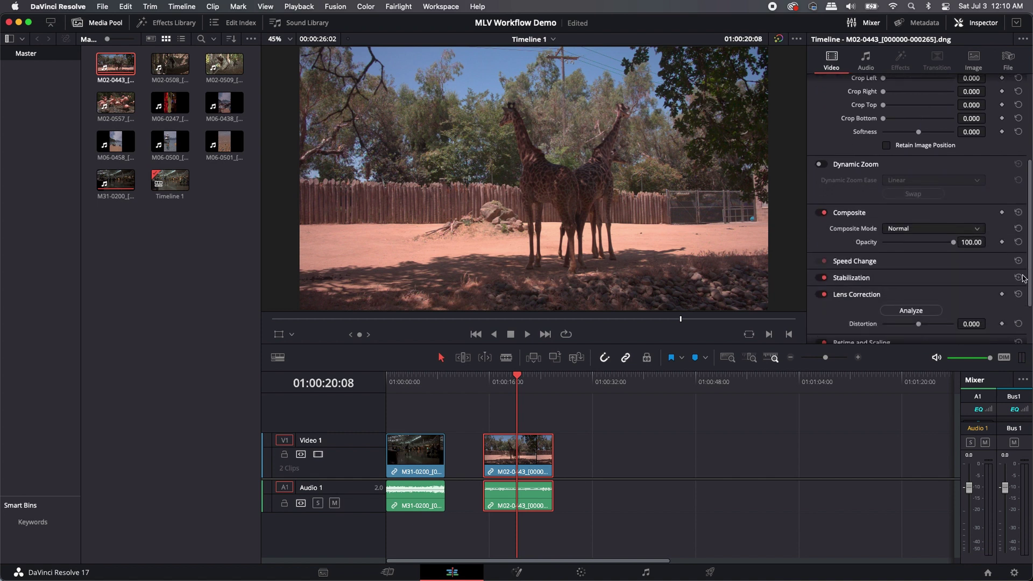
pyautogui.click(970, 262)
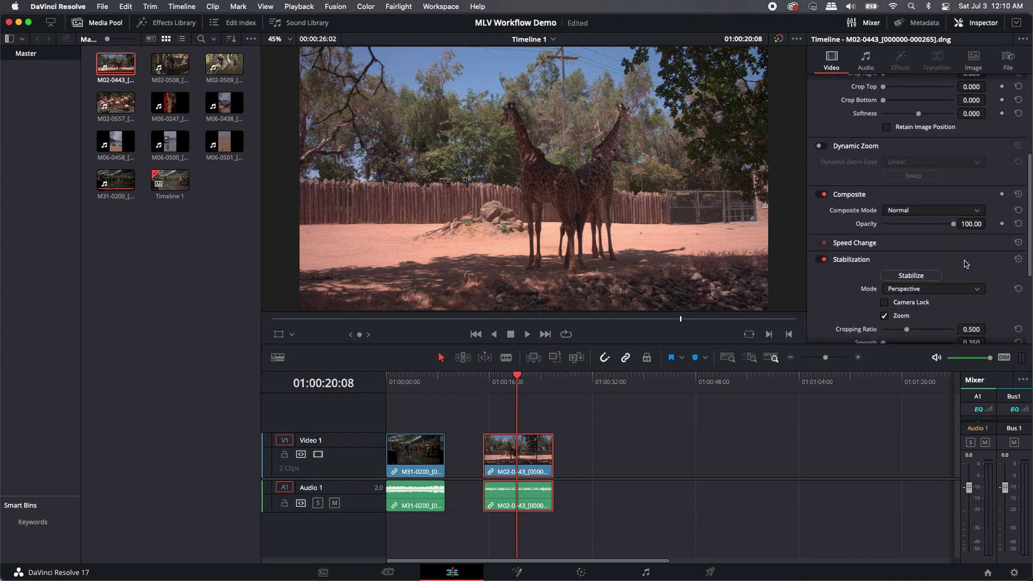
pyautogui.click(927, 277)
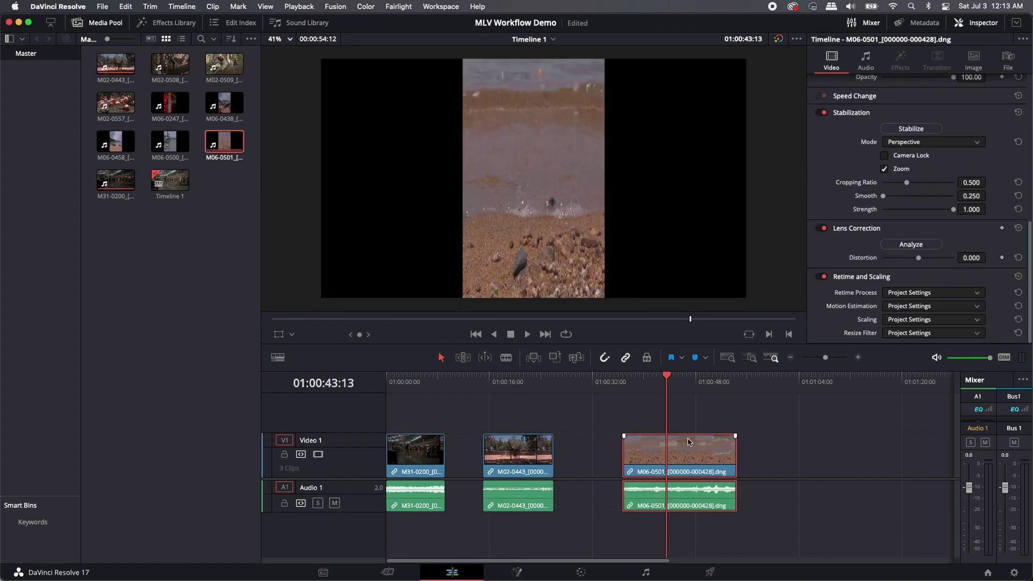
pyautogui.press('Delete')
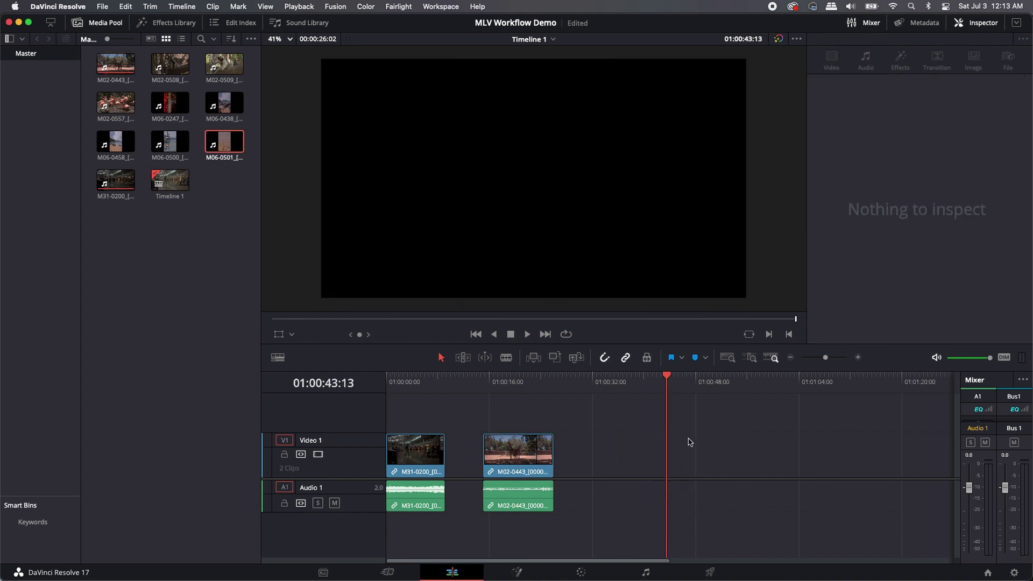
# Step: Place beach clip M06-0501 third on Video 1 and set its Scaling to Stretch
pyautogui.moveTo(210, 145); pyautogui.dragTo(630, 471)
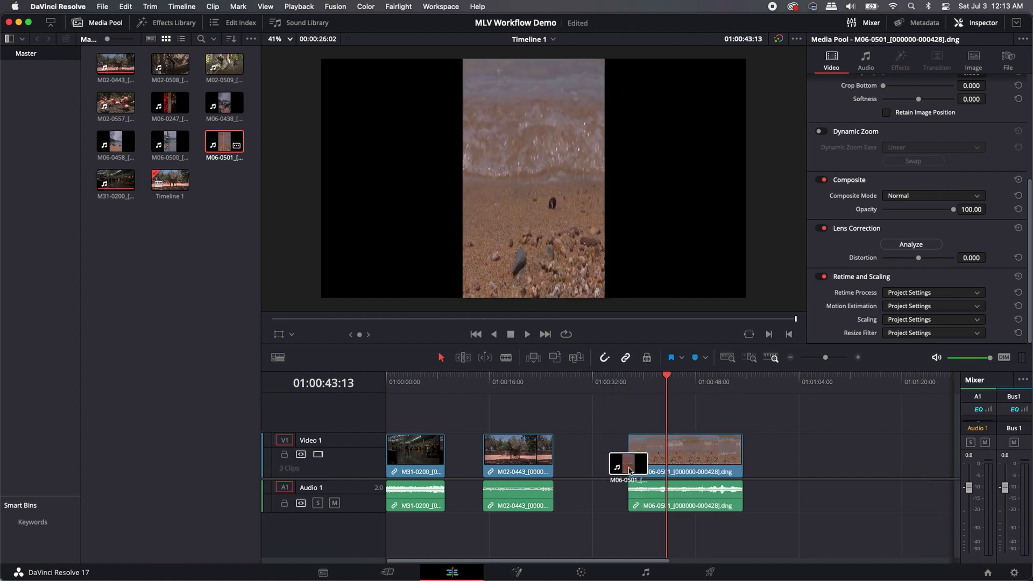
pyautogui.click(638, 391)
pyautogui.click(680, 453)
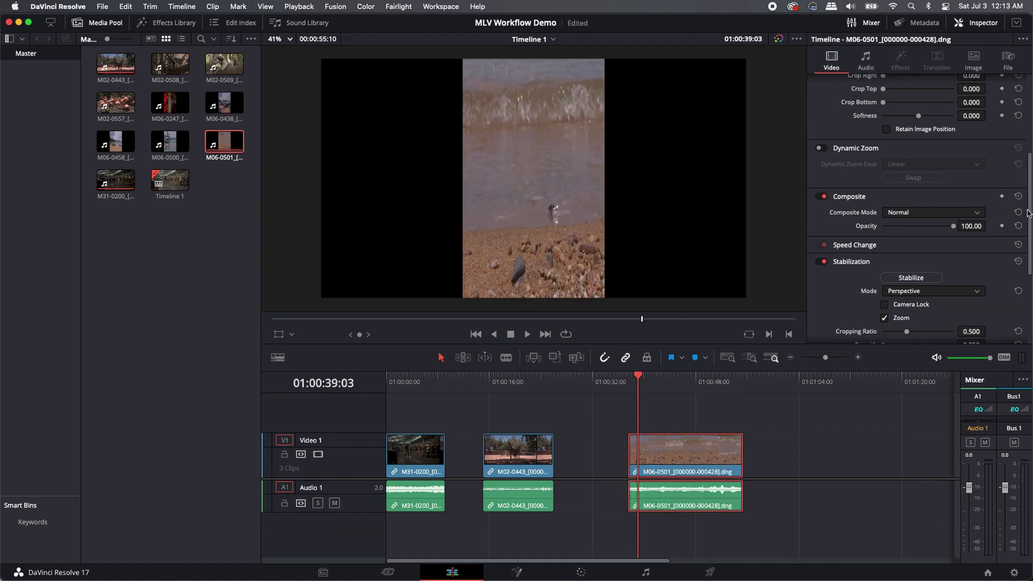
pyautogui.scroll(-5, 1027, 212)
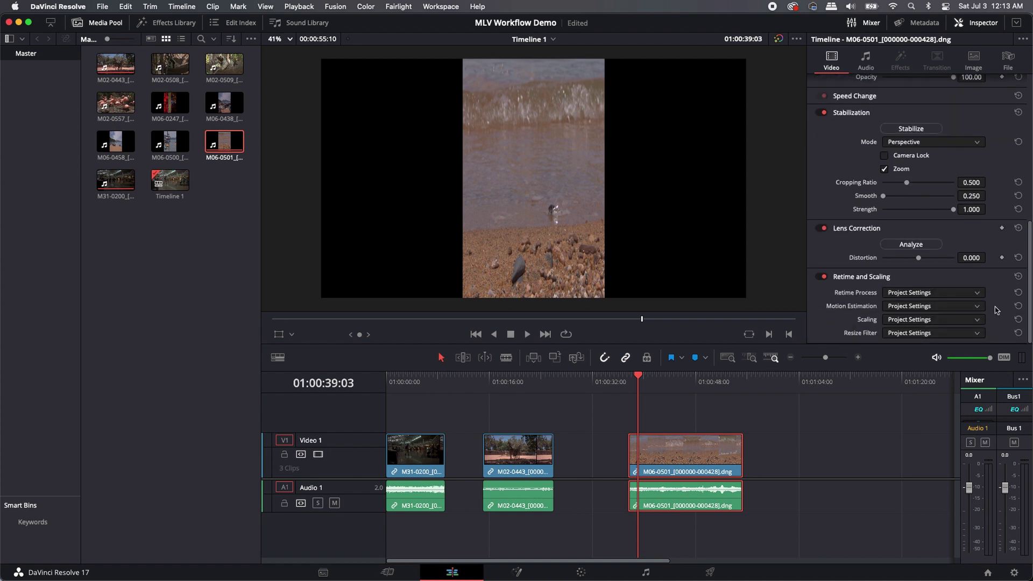
pyautogui.click(973, 320)
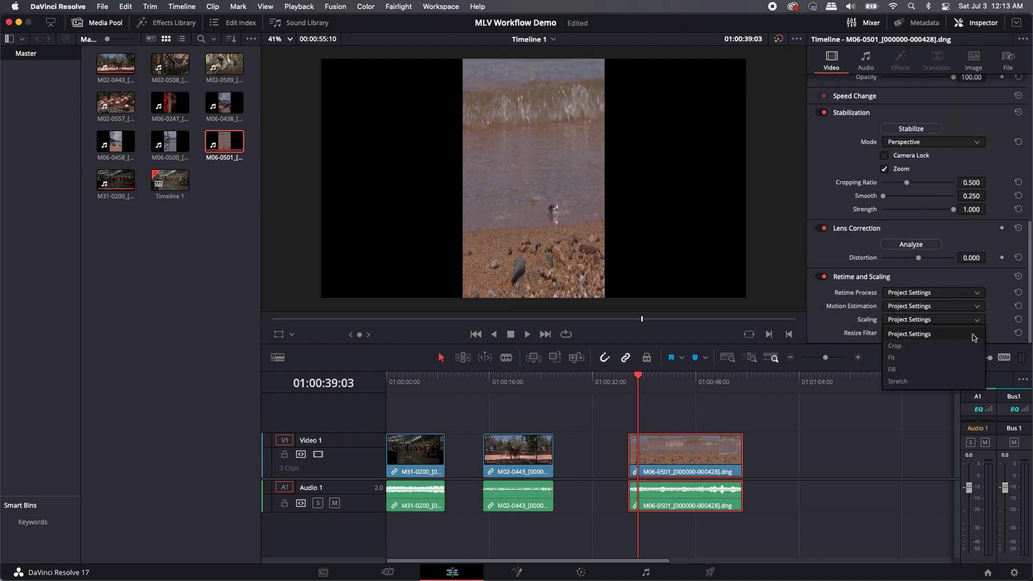
pyautogui.click(959, 381)
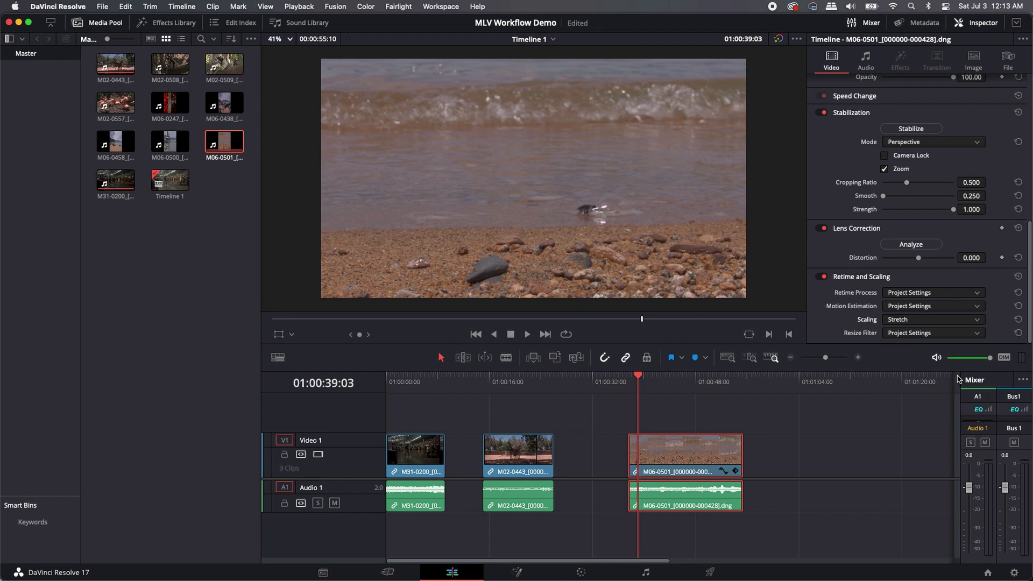
# Step: Play back the beach clip, then switch to the Color page
pyautogui.click(643, 380)
pyautogui.press('space')
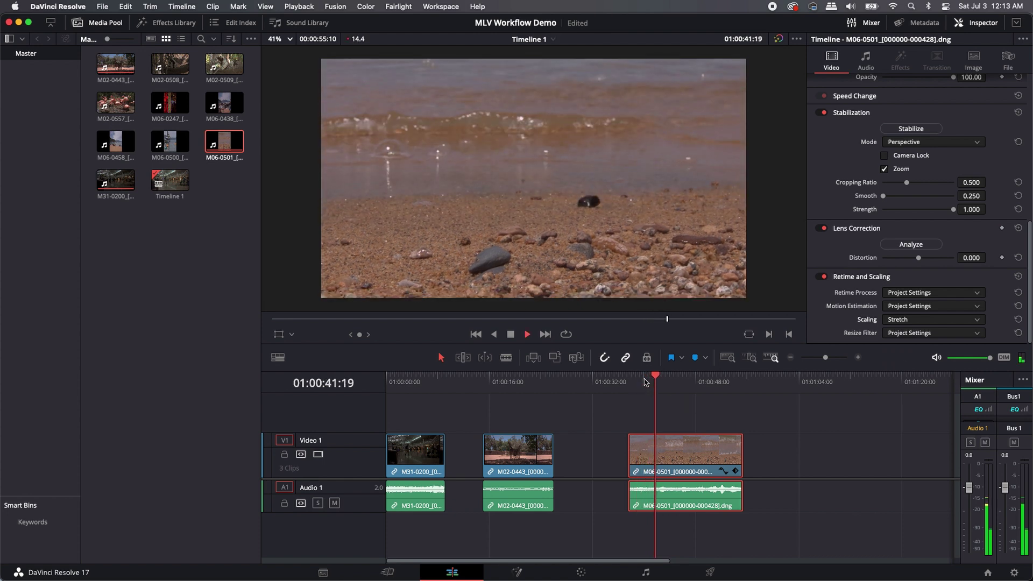
pyautogui.press('space')
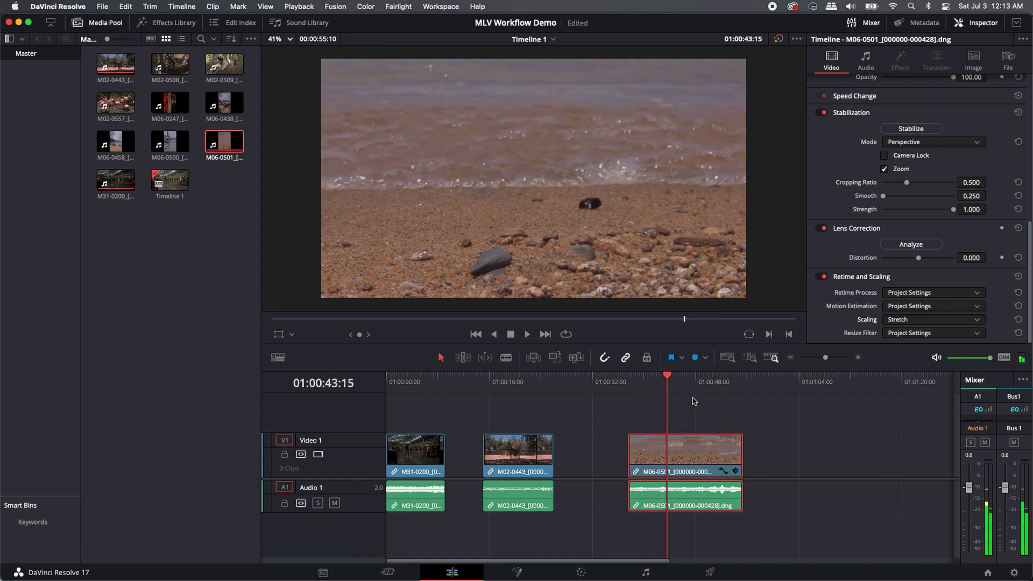
pyautogui.click(581, 572)
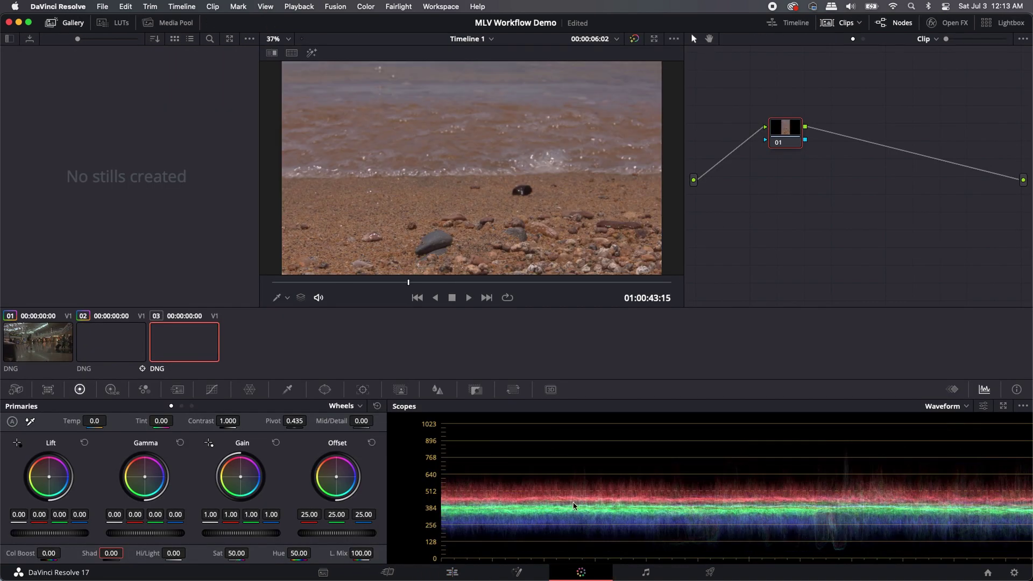
# Step: Decode the beach clip using Clip raw settings at exposure 0.46 and lower lift to -0.02
pyautogui.click(12, 392)
pyautogui.click(82, 435)
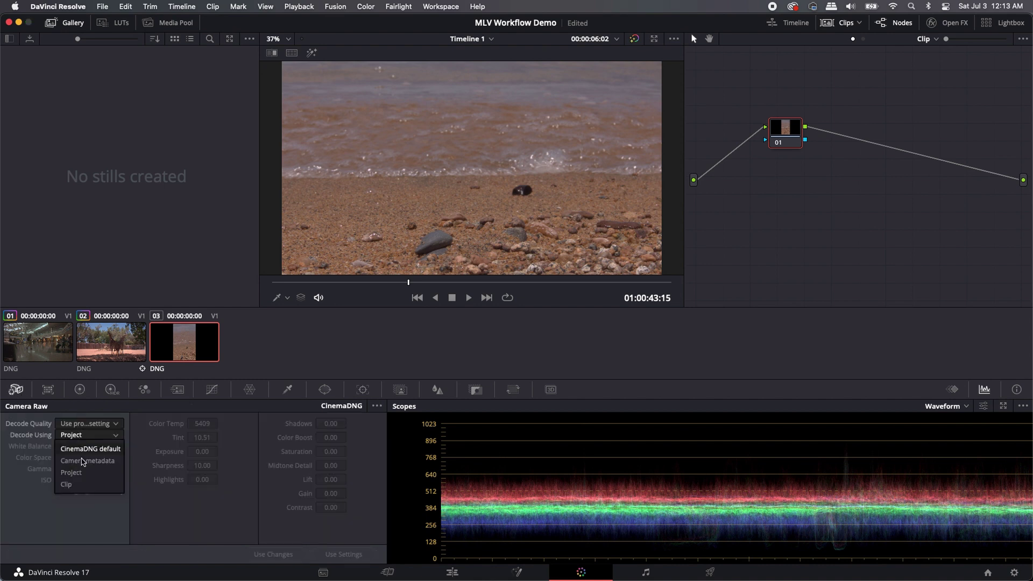
pyautogui.click(87, 484)
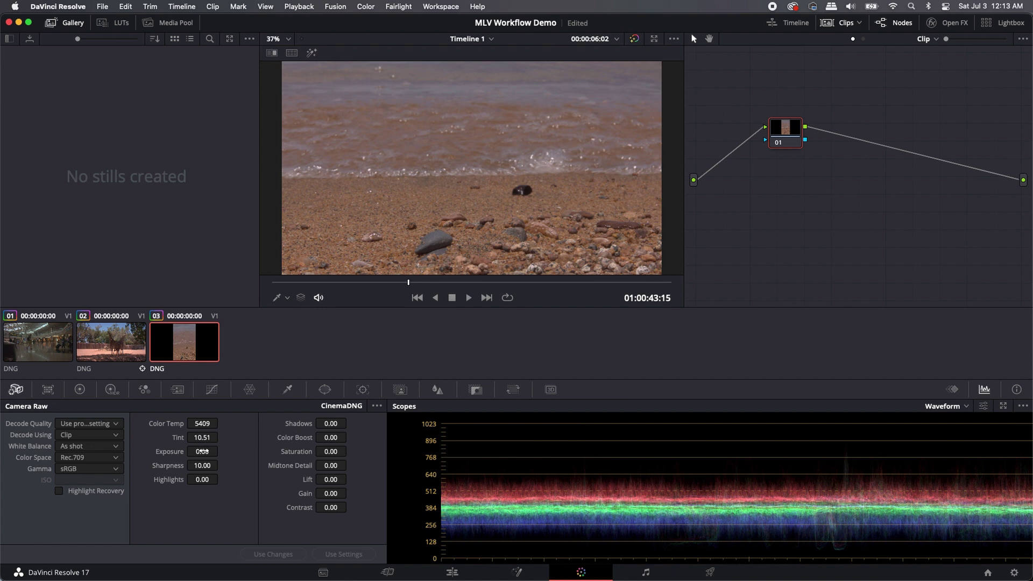
pyautogui.moveTo(202, 452); pyautogui.dragTo(221, 451)
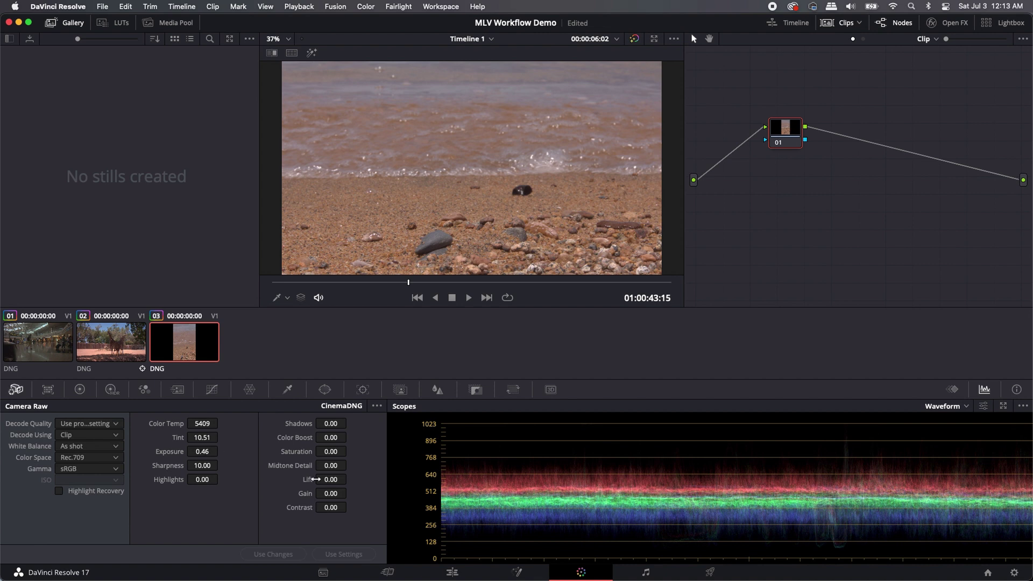
pyautogui.click(80, 389)
pyautogui.moveTo(49, 532); pyautogui.dragTo(45, 533)
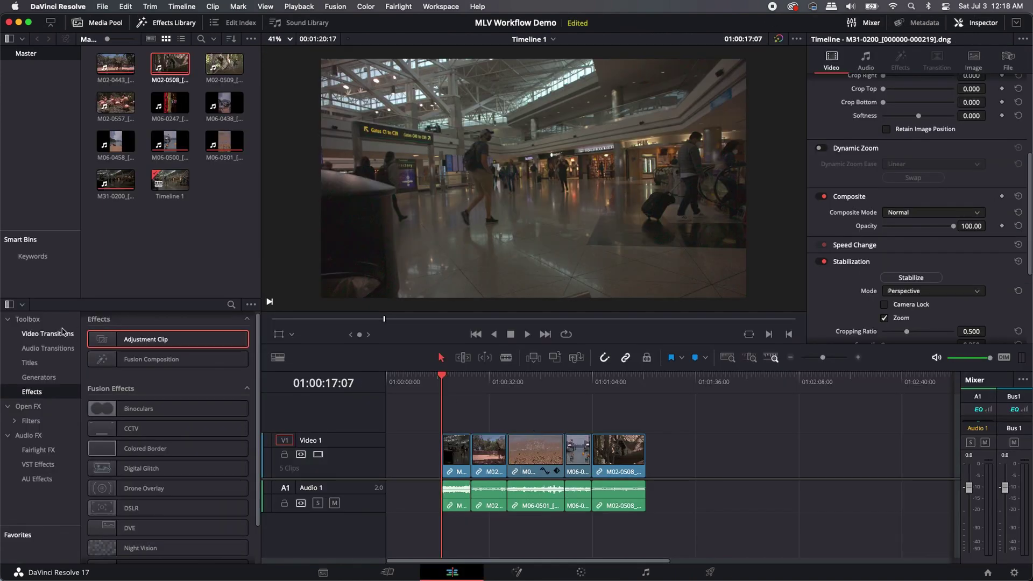
# Step: Add an adjustment clip on Video 2 extended to the end of all five clips
pyautogui.moveTo(110, 341); pyautogui.dragTo(644, 416)
pyautogui.click(539, 379)
pyautogui.moveTo(537, 382); pyautogui.dragTo(575, 385)
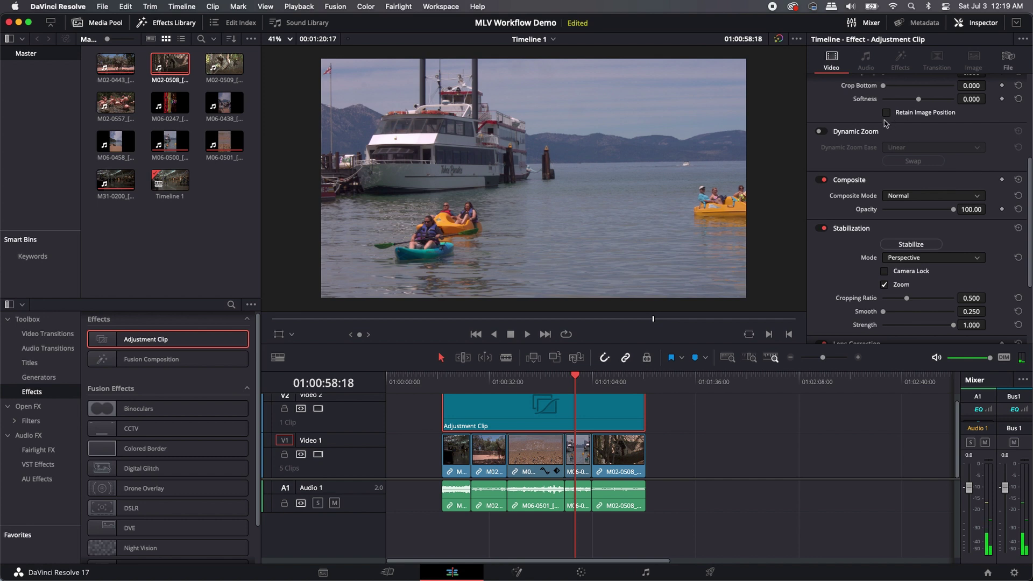
pyautogui.scroll(5, 891, 122)
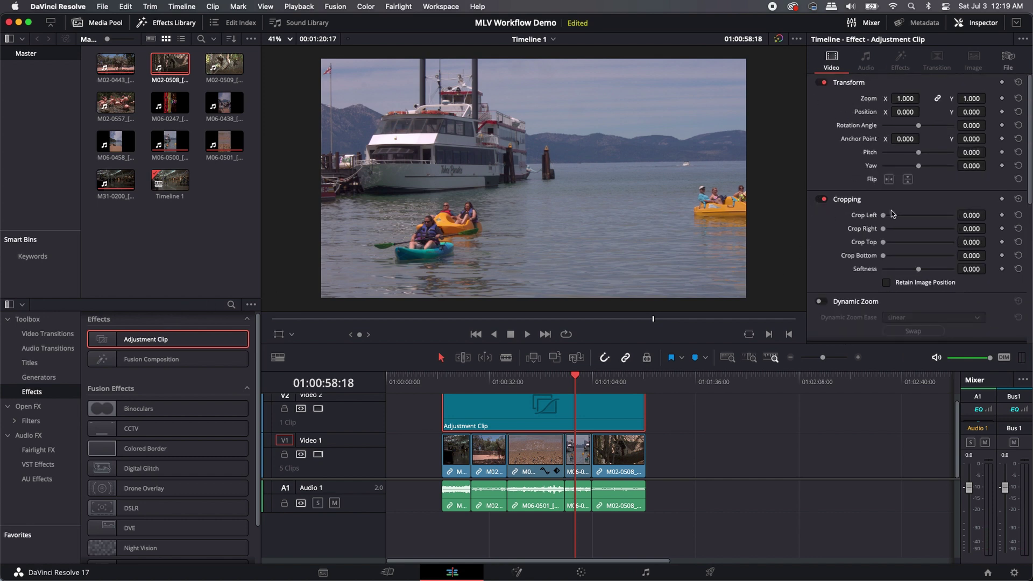
# Step: Crop the adjustment clip's top and bottom by 107.160 for a letterbox and preview it
pyautogui.moveTo(884, 243); pyautogui.dragTo(888, 243)
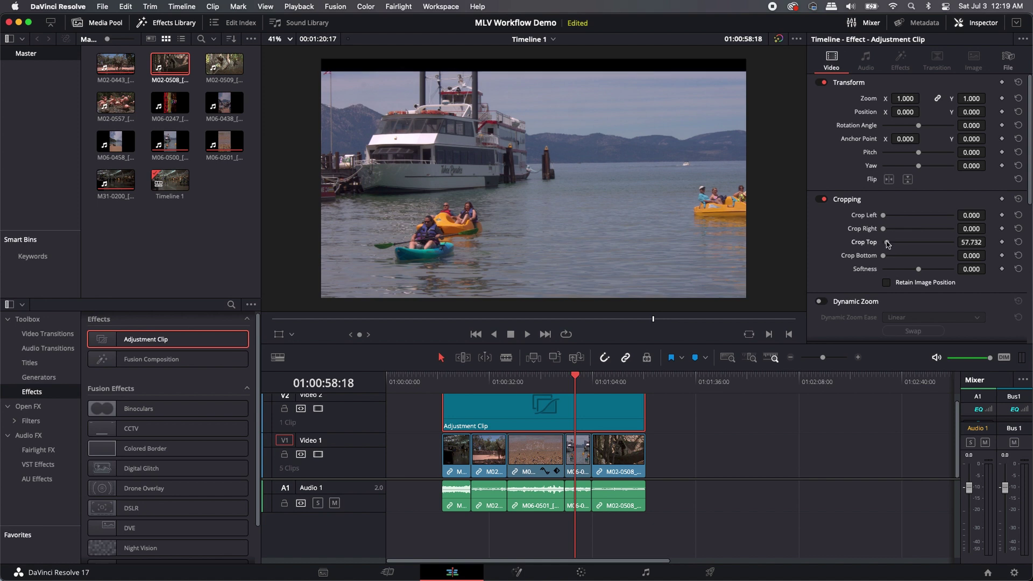
pyautogui.moveTo(888, 244); pyautogui.dragTo(888, 258)
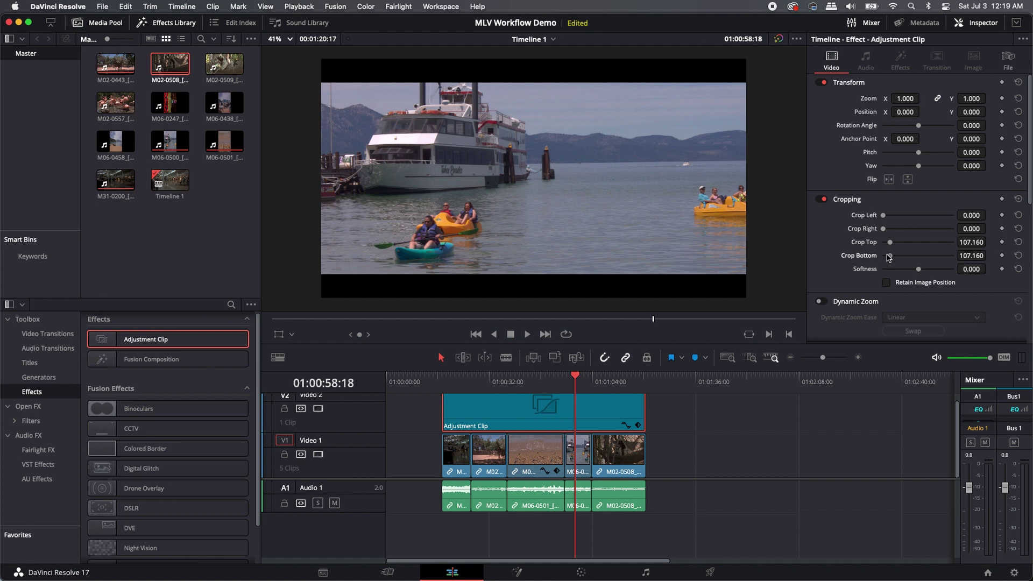
pyautogui.moveTo(456, 379); pyautogui.dragTo(592, 378)
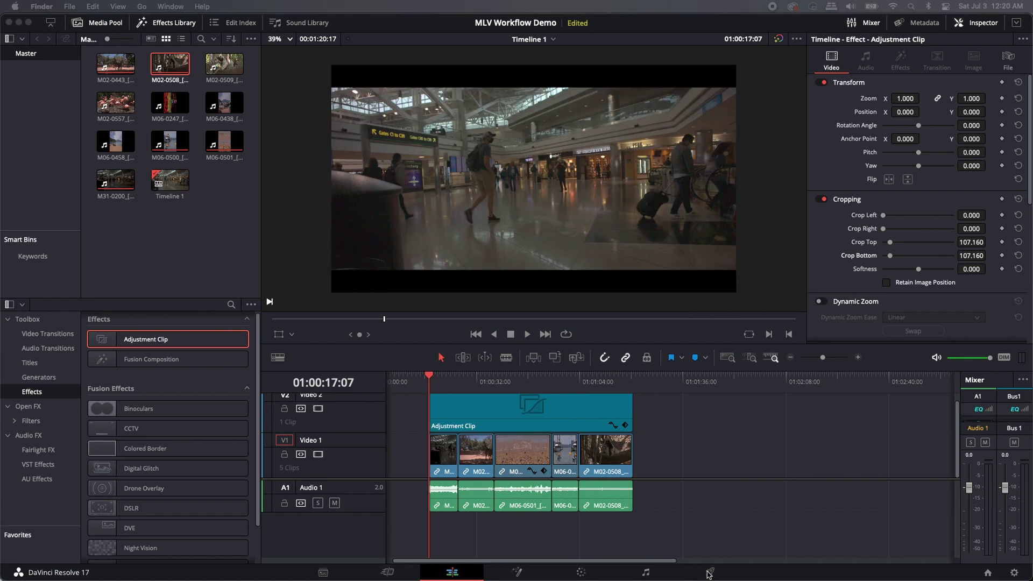
pyautogui.click(709, 573)
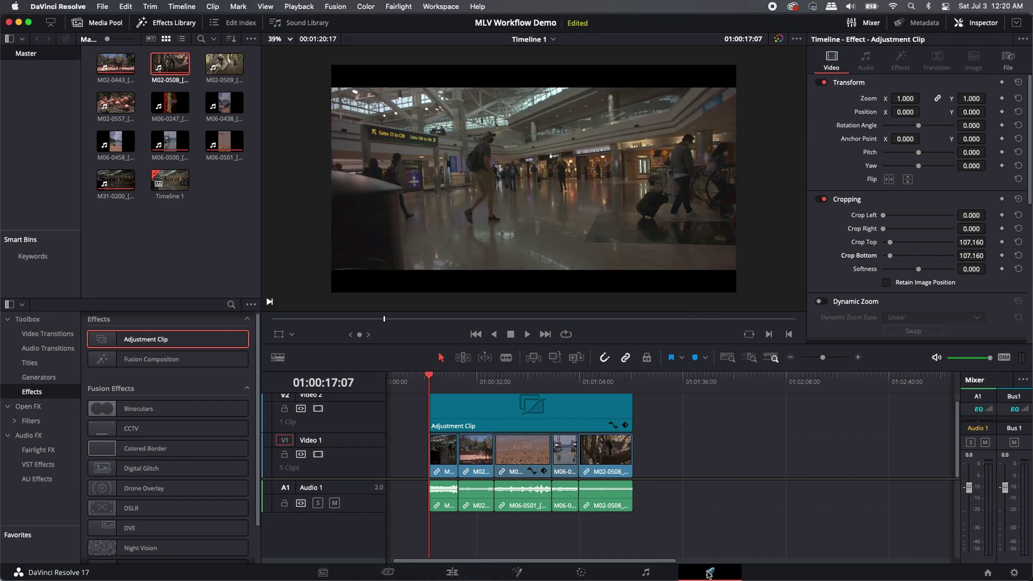
# Step: Rename the render output file to mlvworkflowdemo
pyautogui.doubleClick(109, 113)
pyautogui.press('BackSpace')
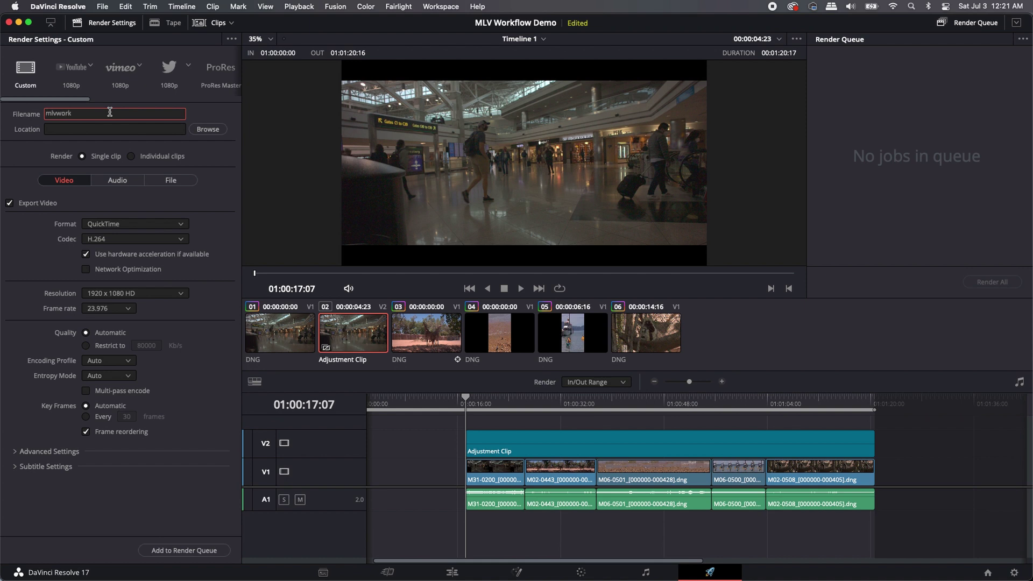
pyautogui.write('mlvworkflowdemo')
# Step: Set the Desktop as render location, queue Timeline 1 and render all jobs
pyautogui.click(197, 131)
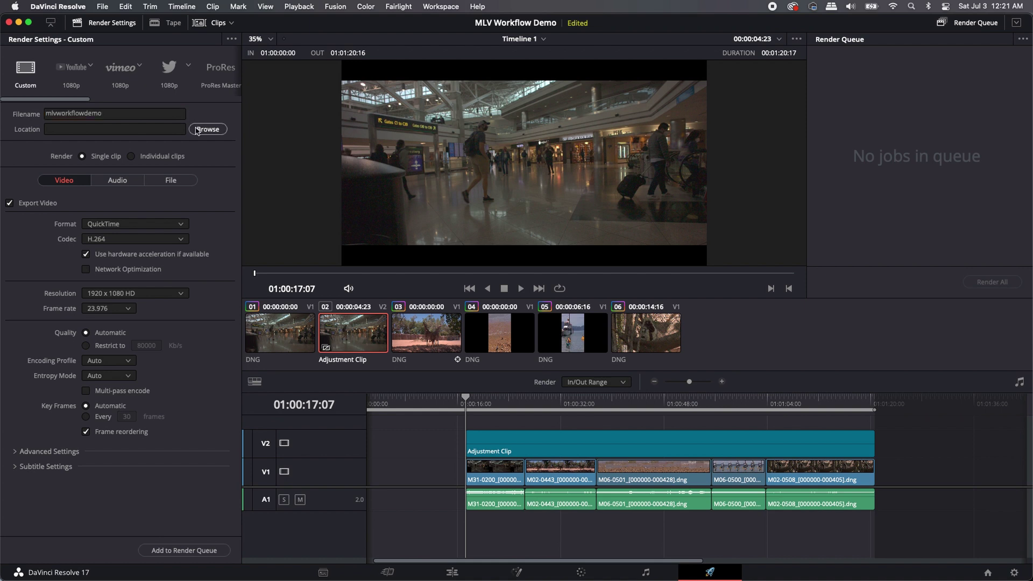
pyautogui.click(197, 130)
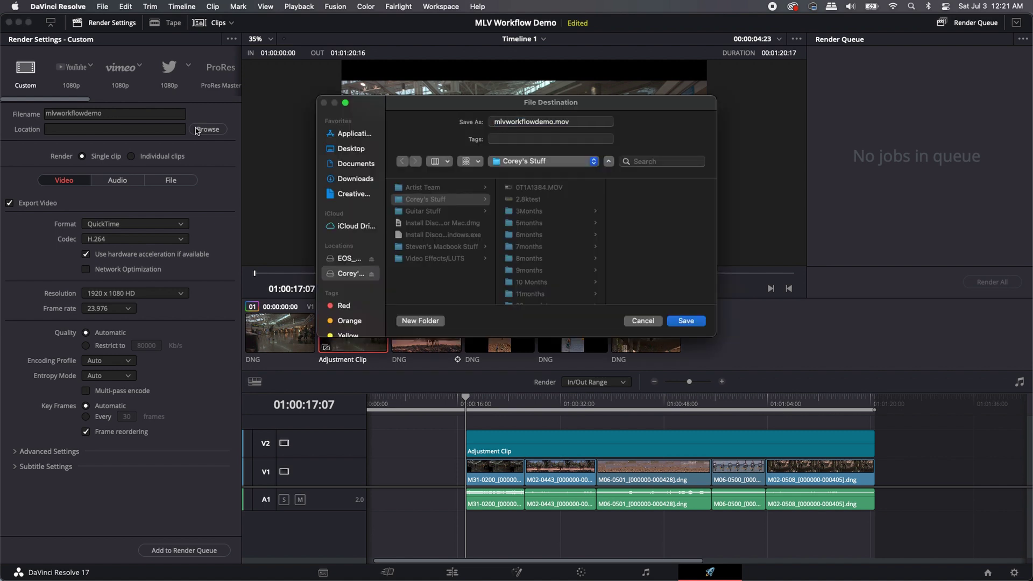
pyautogui.click(352, 152)
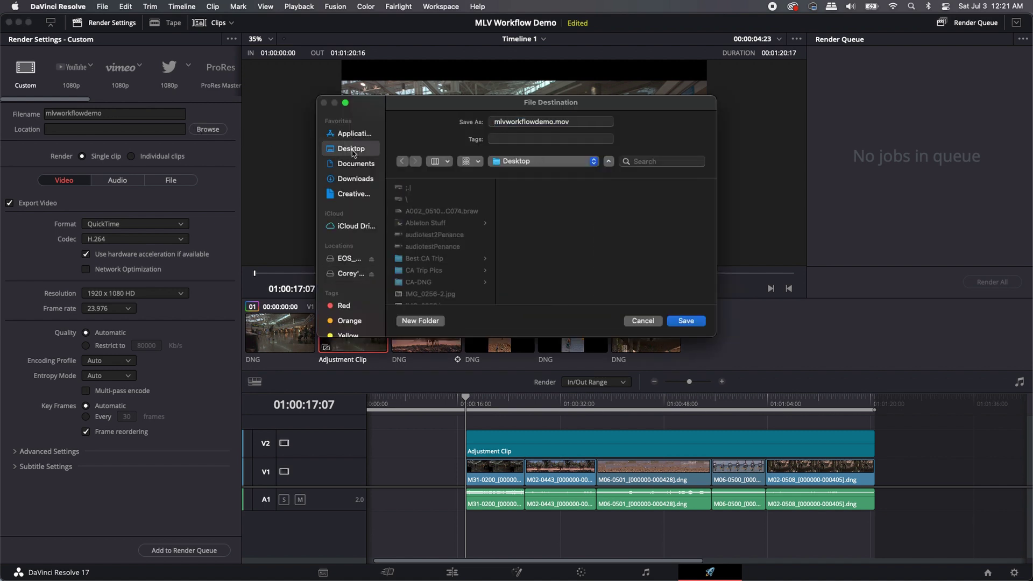
pyautogui.click(679, 321)
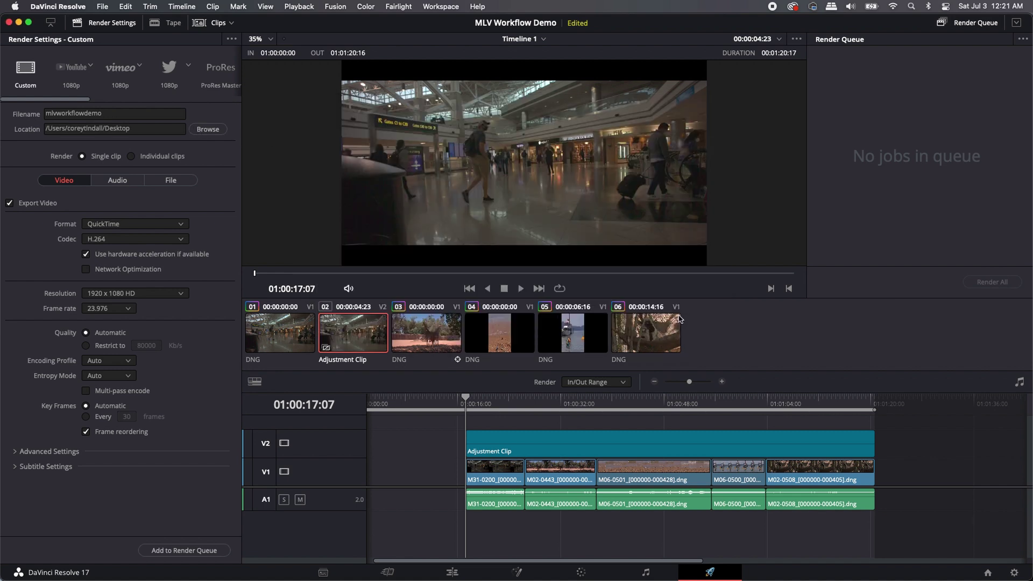
pyautogui.click(183, 550)
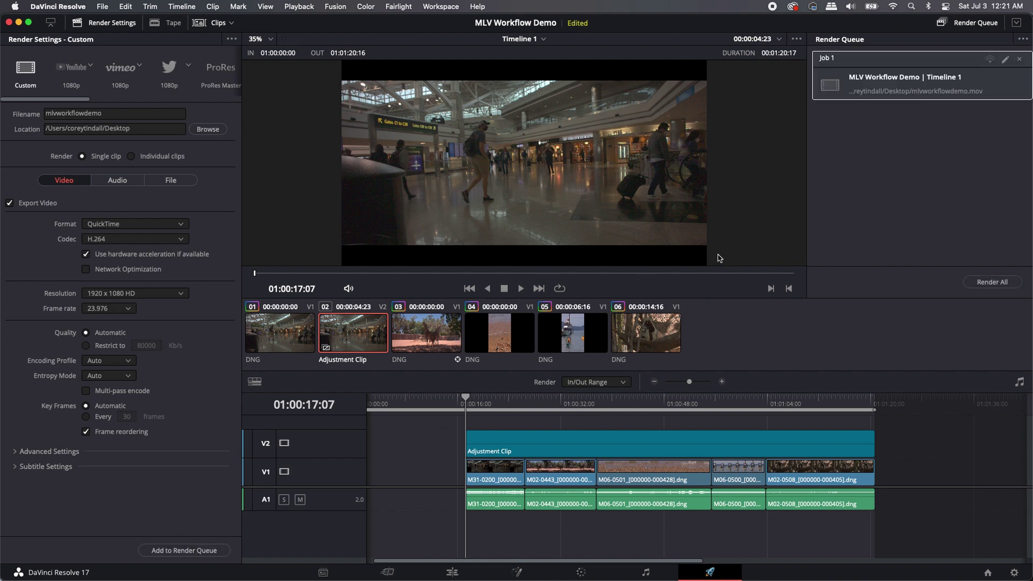
pyautogui.click(990, 282)
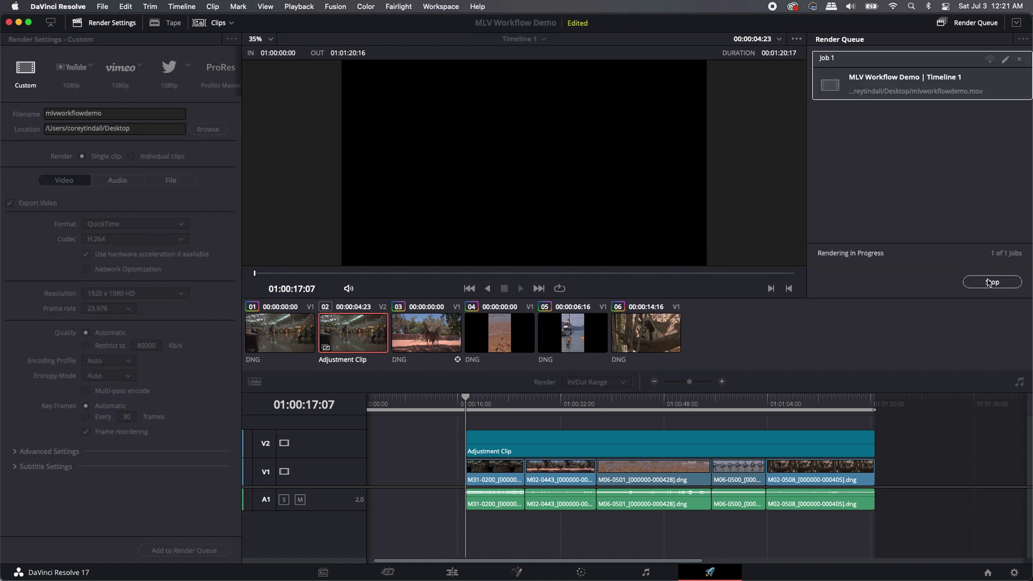